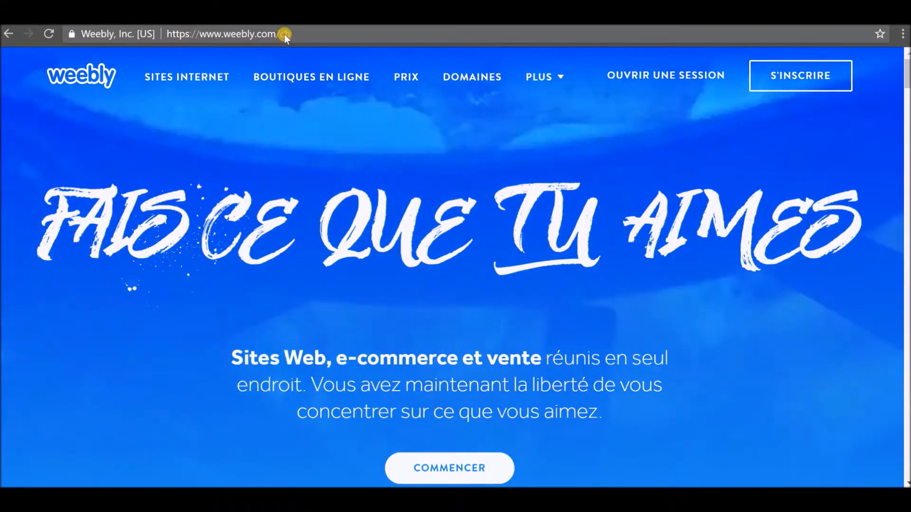
# Open the French 'Inscription' sign-up form via S'INSCRIRE on the Weebly homepage.
pyautogui.click(284, 34)
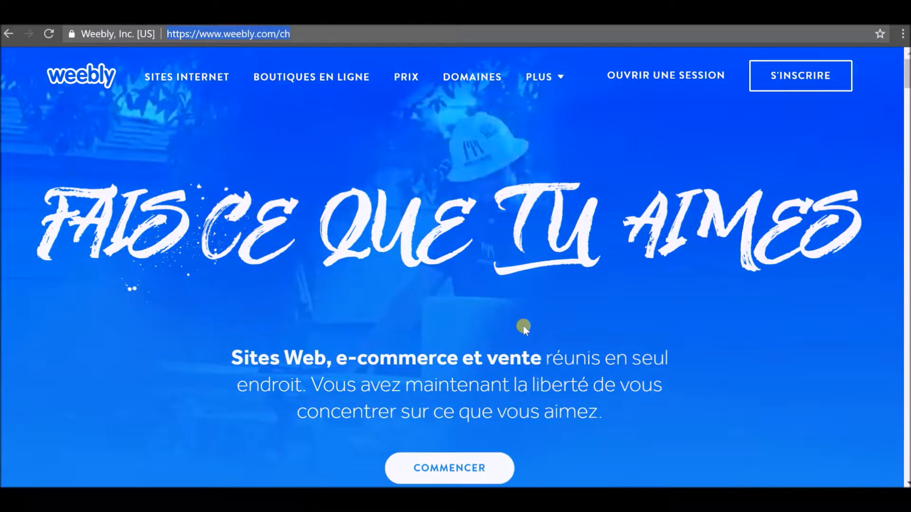
pyautogui.scroll(-8, 523, 326)
pyautogui.scroll(8, 528, 329)
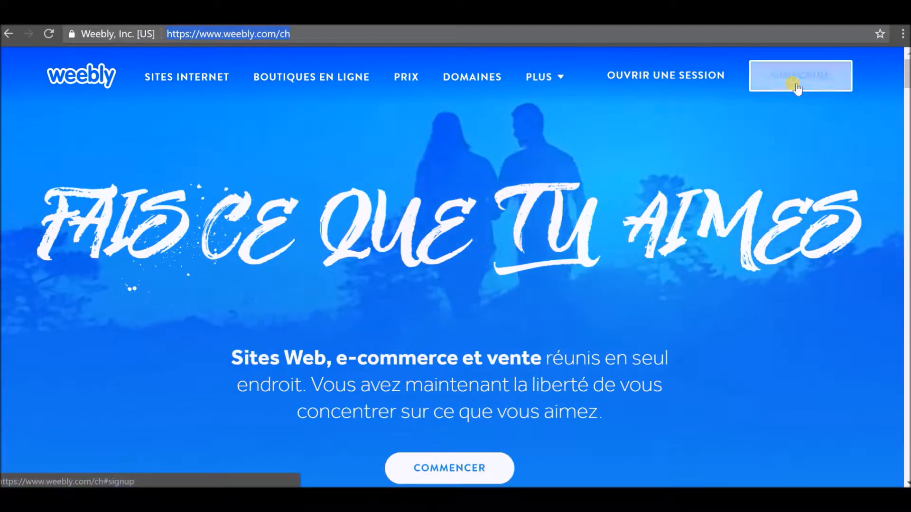
pyautogui.click(792, 83)
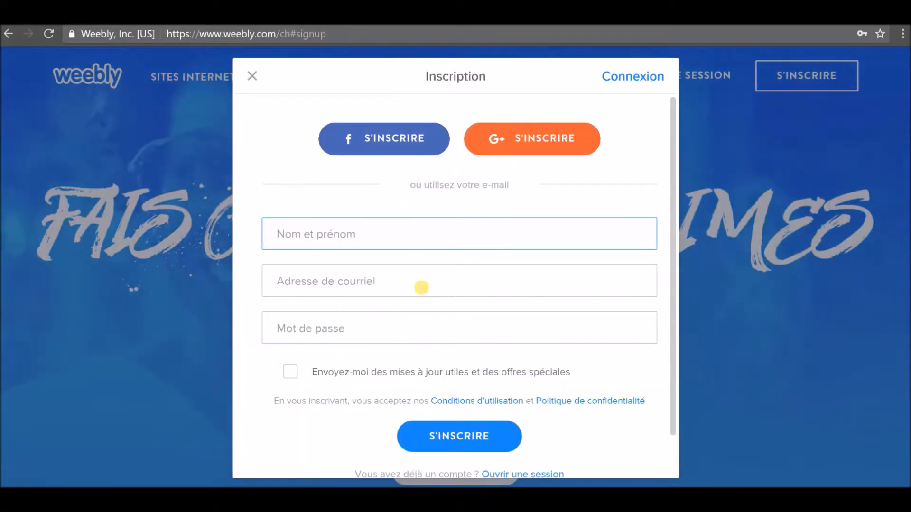
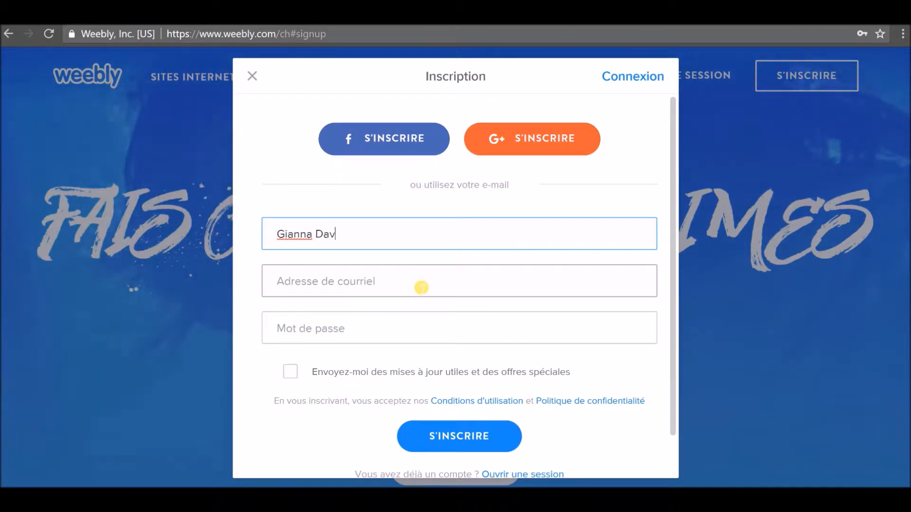
# Fill Nom et prénom, Adresse de courriel and Mot de passe with the user's details, then submit.
pyautogui.click(421, 288)
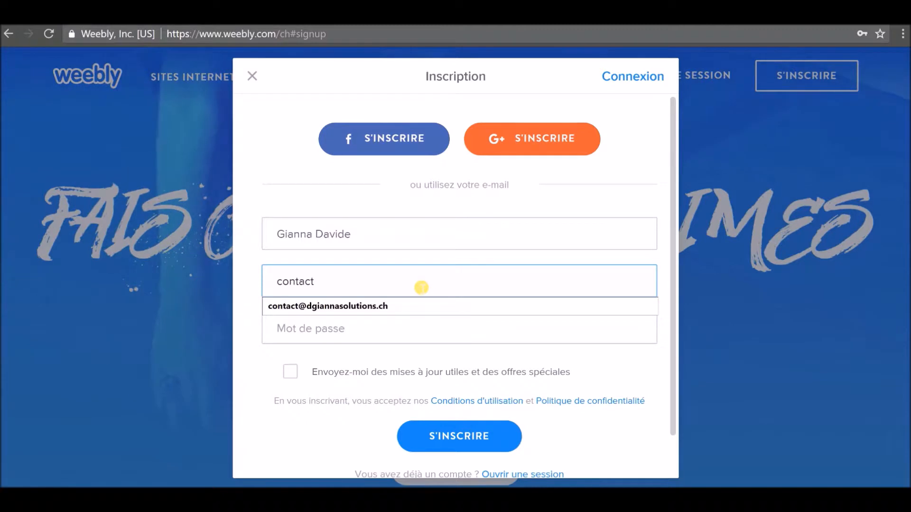
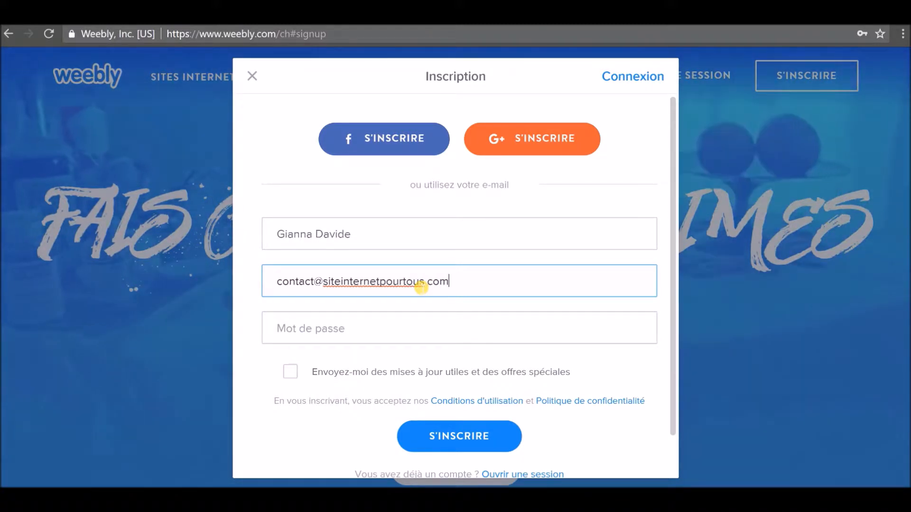
pyautogui.press('Tab')
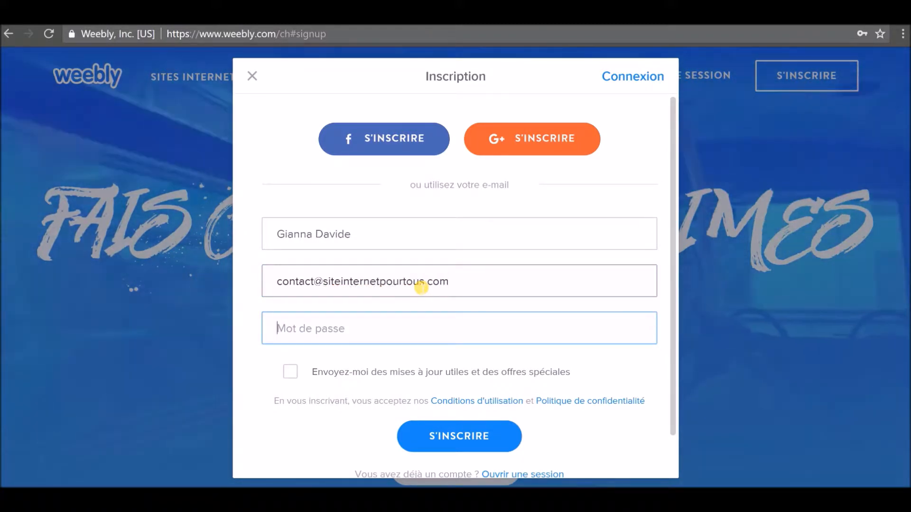
pyautogui.write('•••••••••••••')
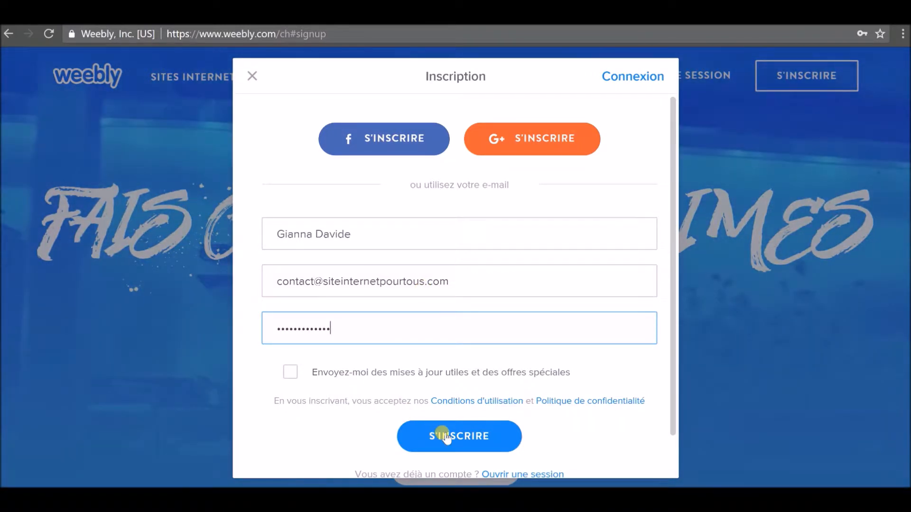
pyautogui.click(443, 434)
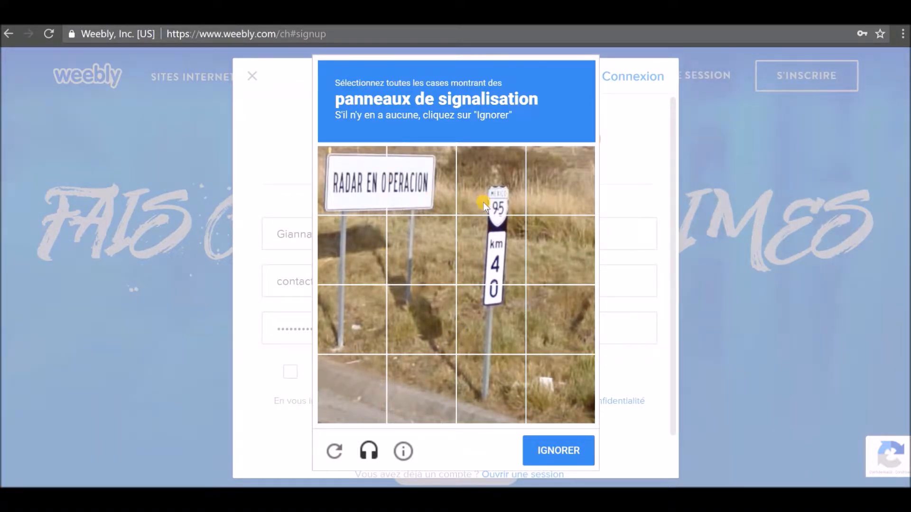
# Mark all road-sign tiles in the reCAPTCHA and continue with SUIVANT.
pyautogui.click(432, 180)
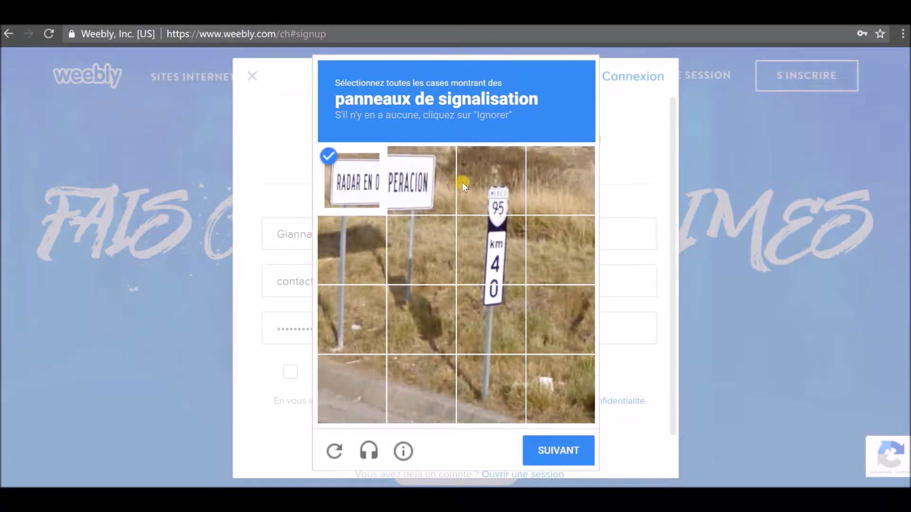
pyautogui.click(498, 209)
pyautogui.click(491, 249)
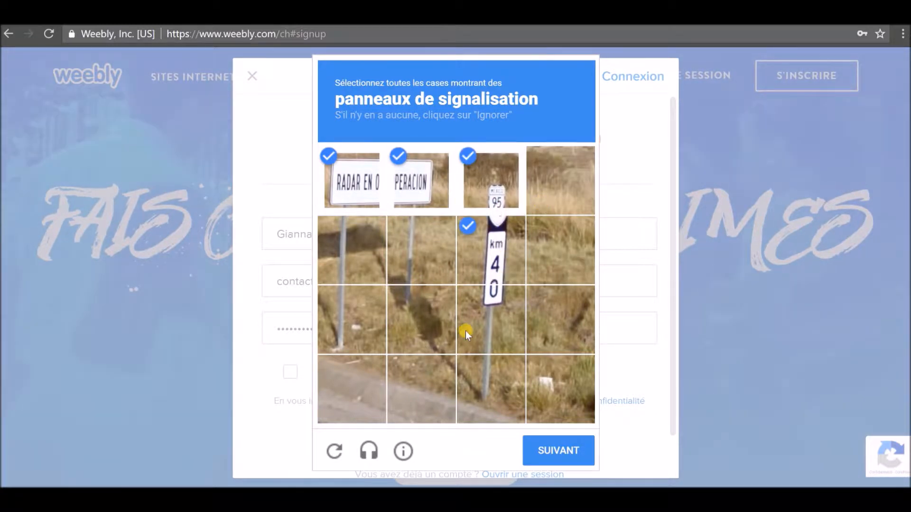
pyautogui.click(493, 318)
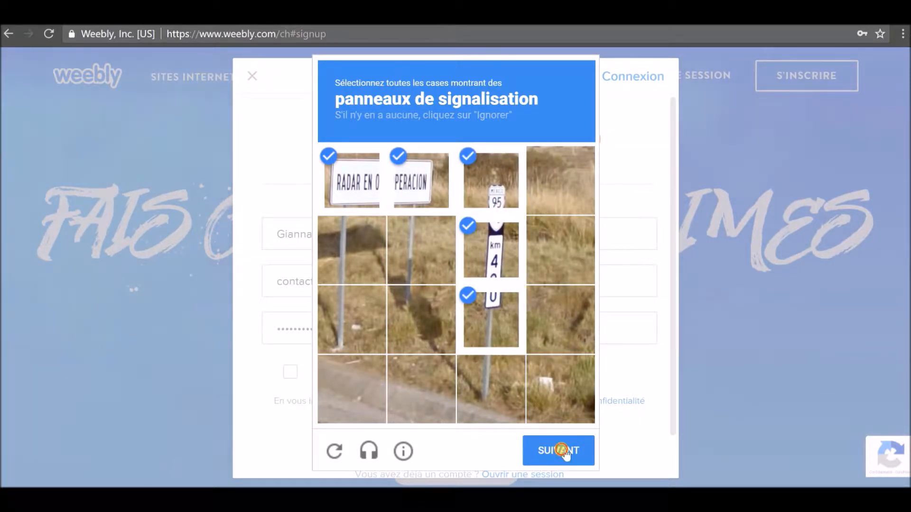
pyautogui.click(562, 450)
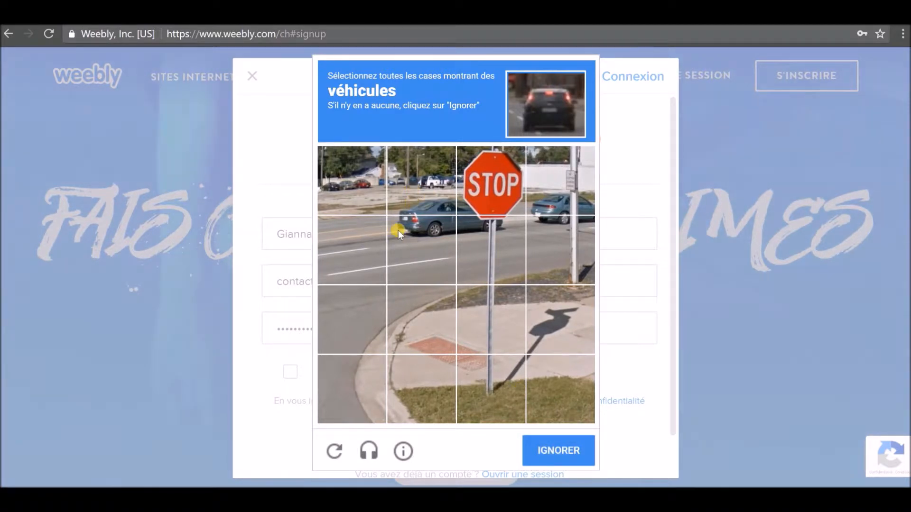
# Mark all tiles showing vehicles to complete the reCAPTCHA challenge.
pyautogui.click(359, 192)
pyautogui.click(424, 191)
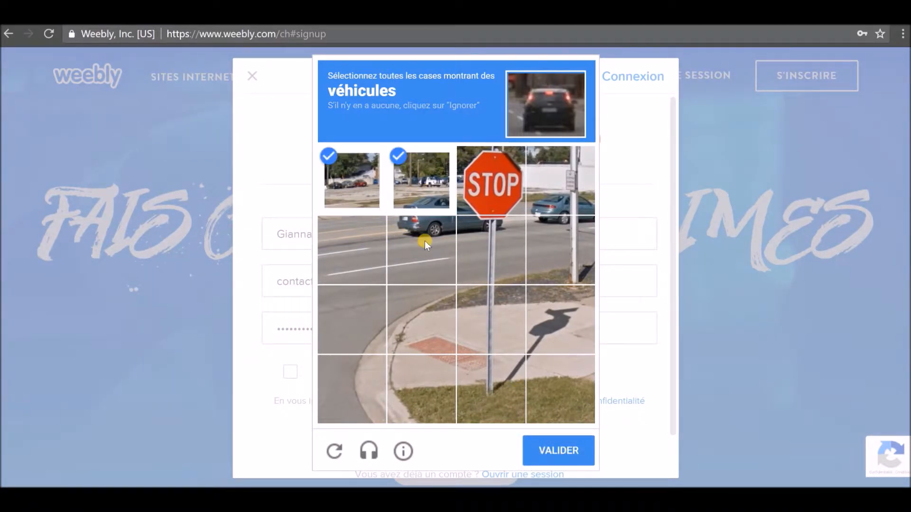
pyautogui.click(425, 240)
pyautogui.click(474, 244)
pyautogui.click(493, 191)
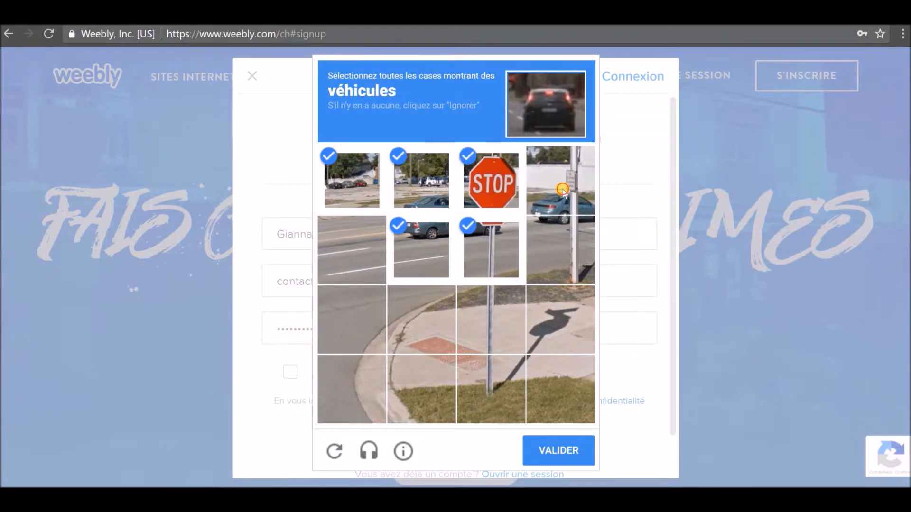
pyautogui.click(565, 282)
pyautogui.click(553, 447)
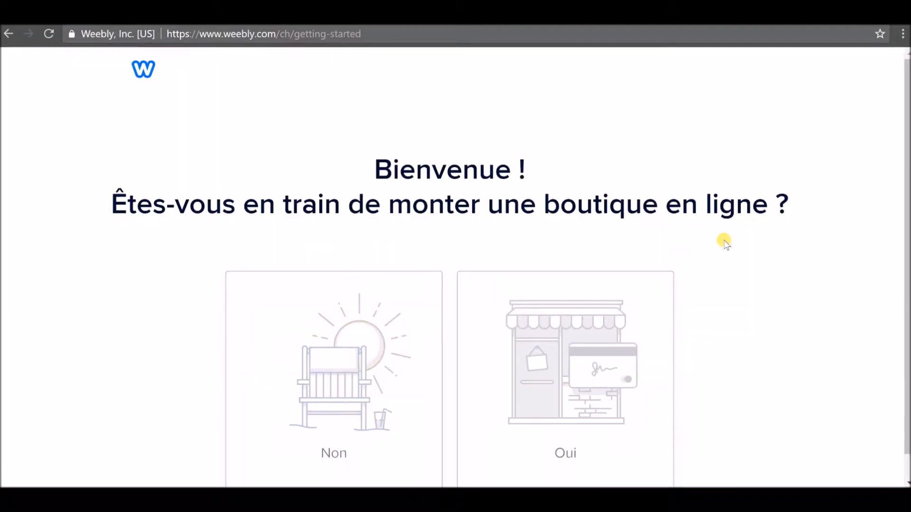
# Answer Non to the online-shop question to reach the Entreprise theme gallery.
pyautogui.scroll(-1, 724, 243)
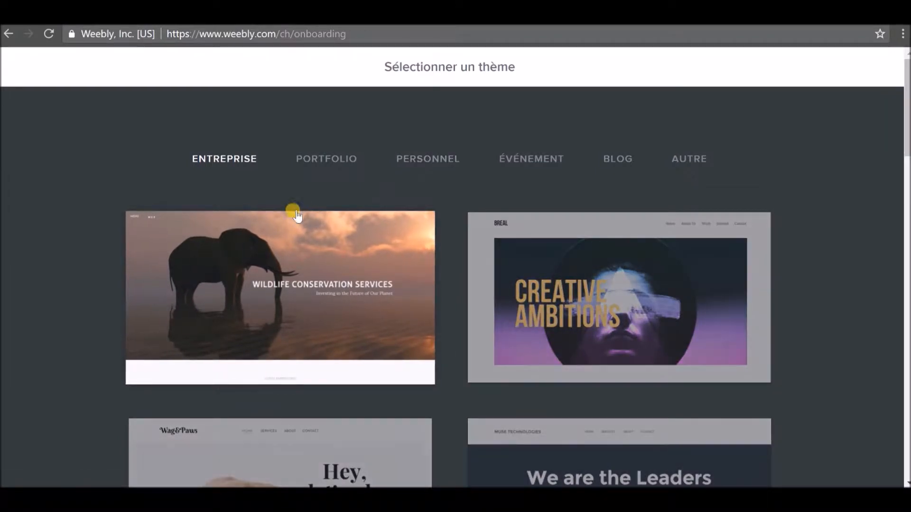
# Browse the theme gallery and show the portfolio themes.
pyautogui.scroll(-3, 314, 239)
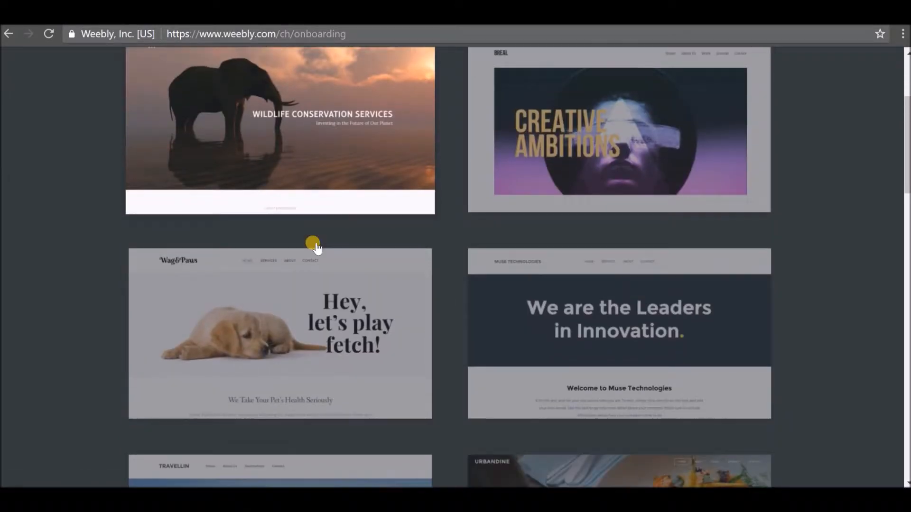
pyautogui.scroll(-1, 311, 253)
pyautogui.scroll(-5, 311, 260)
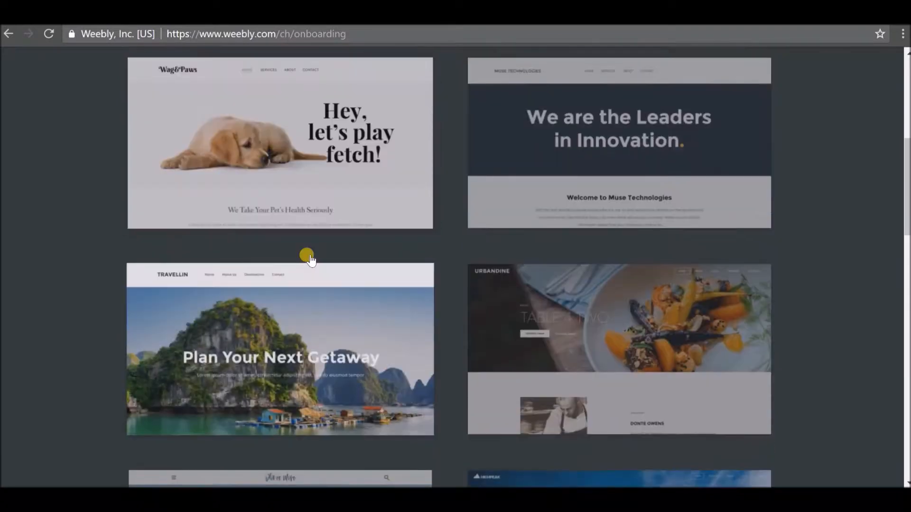
pyautogui.scroll(10, 309, 261)
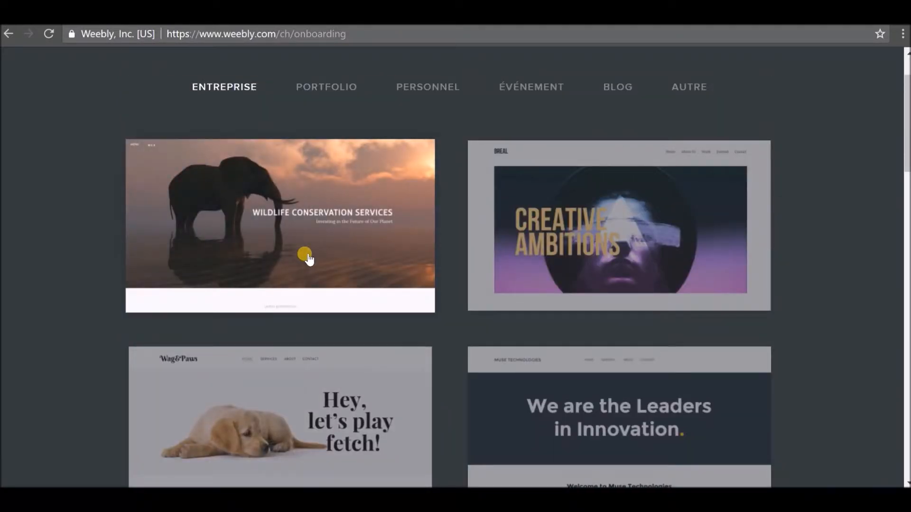
pyautogui.scroll(2, 306, 261)
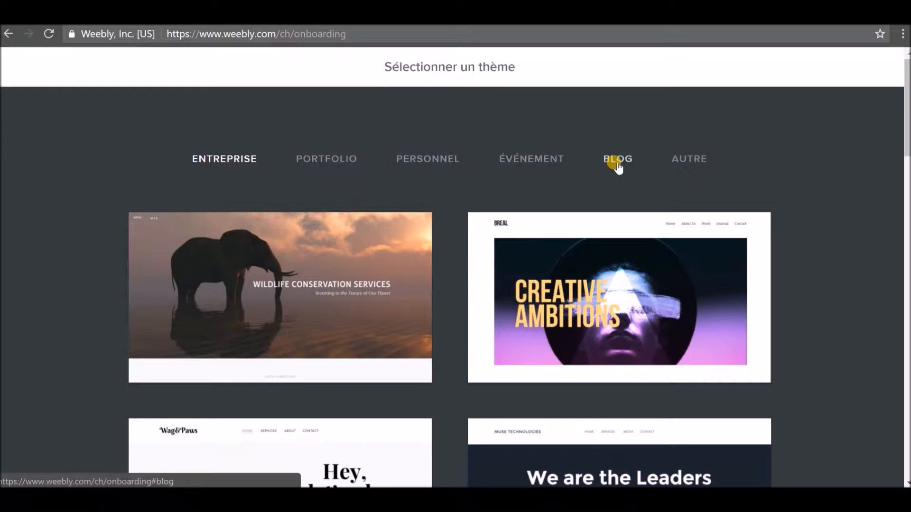
pyautogui.click(328, 161)
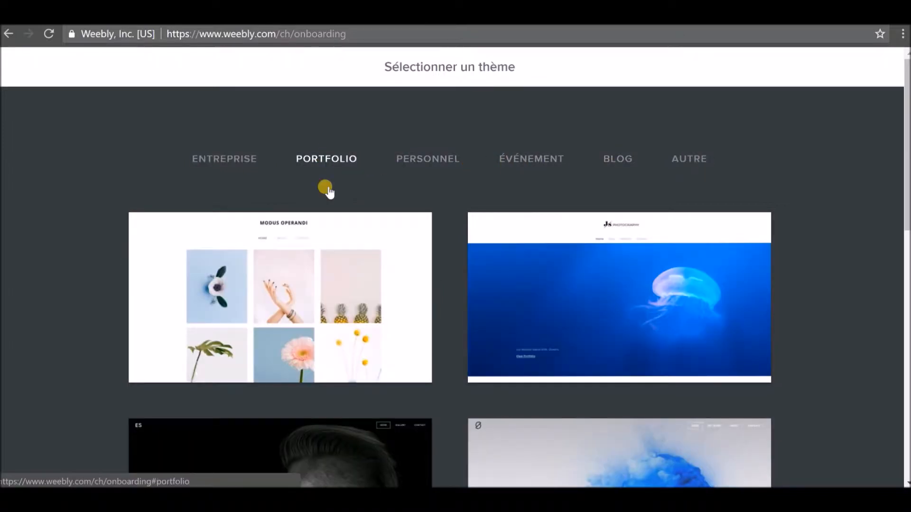
pyautogui.scroll(-5, 358, 258)
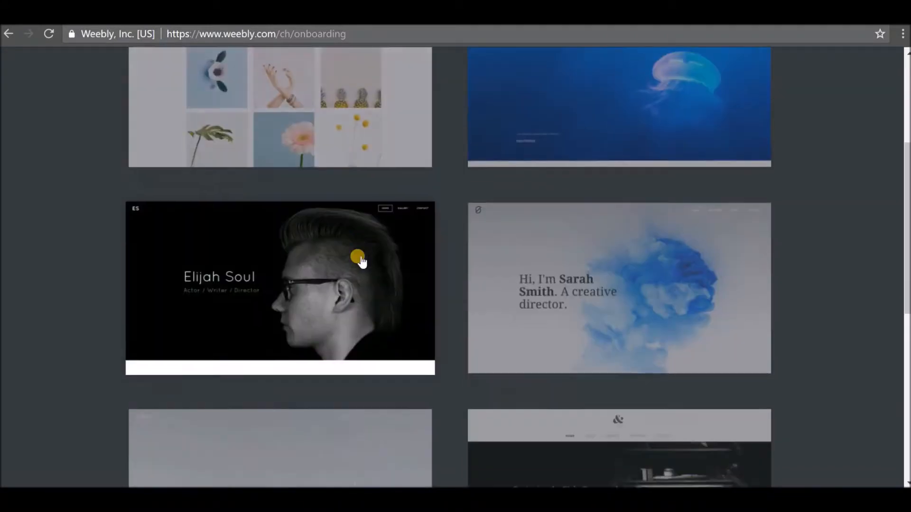
pyautogui.scroll(-4, 361, 260)
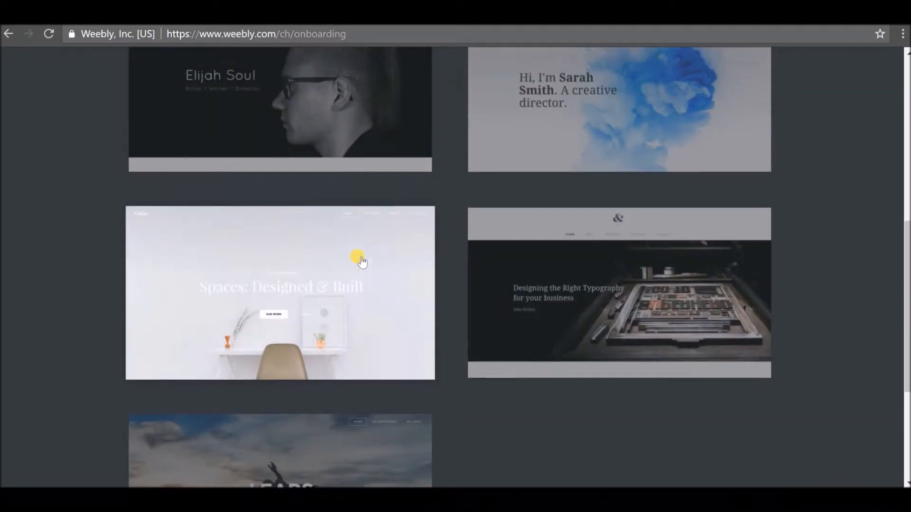
pyautogui.scroll(9, 360, 261)
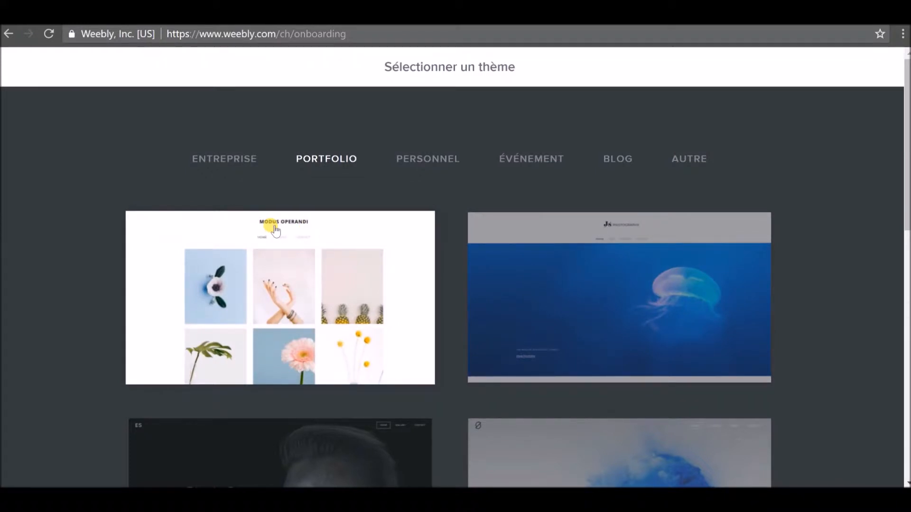
# Switch to the ENTREPRISE category and preview the Wag&Paws theme.
pyautogui.scroll(-3, 273, 228)
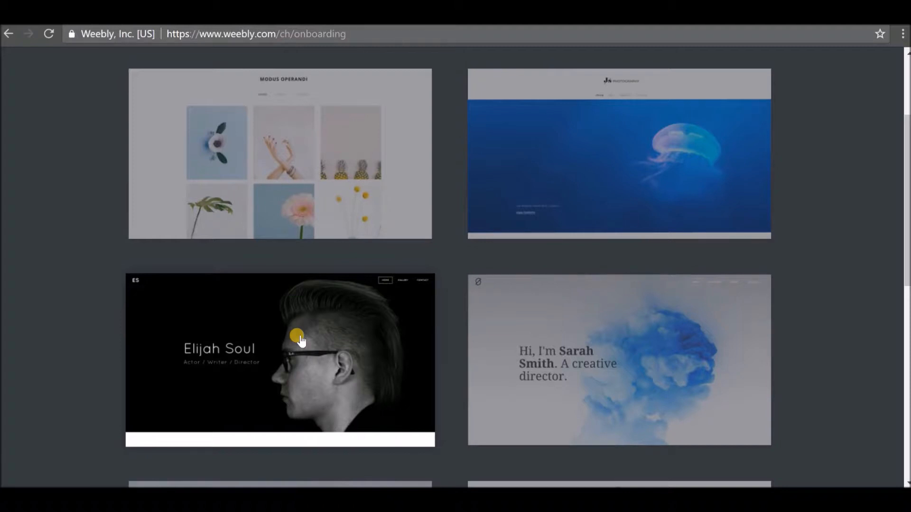
pyautogui.scroll(-3, 342, 287)
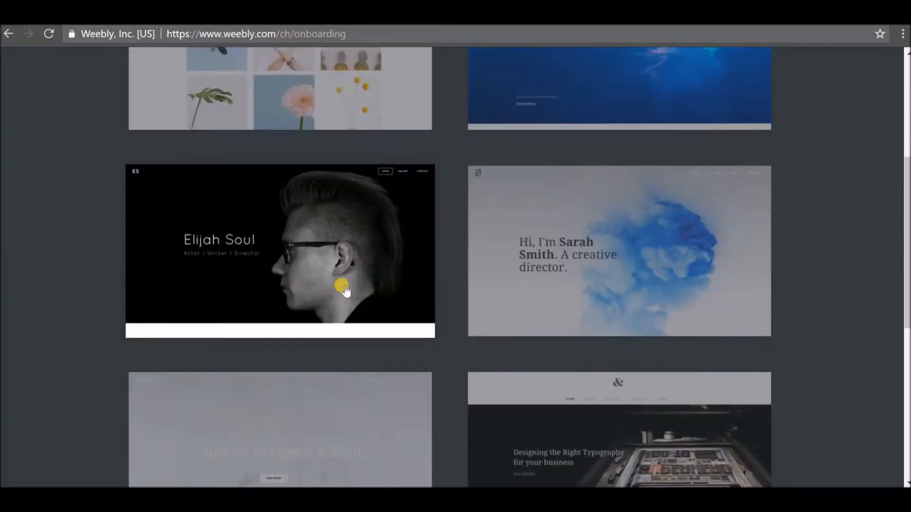
pyautogui.scroll(-3, 345, 290)
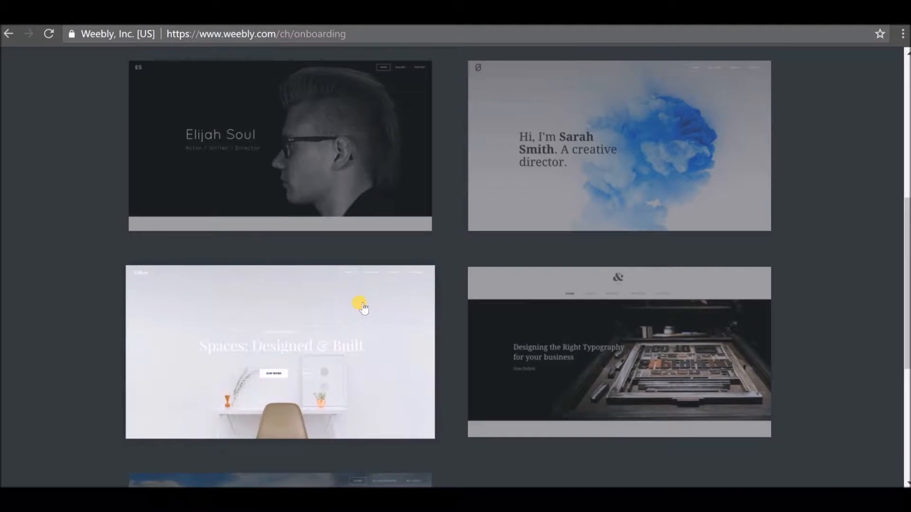
pyautogui.scroll(10, 360, 306)
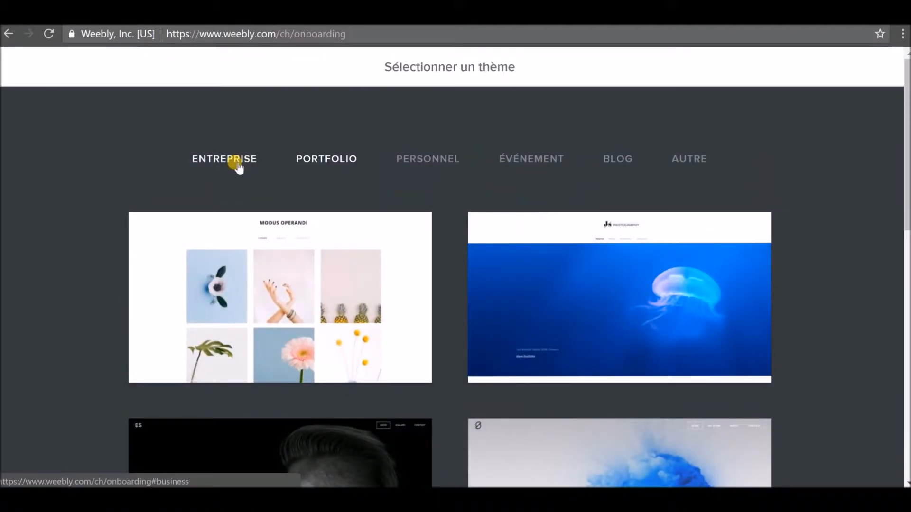
pyautogui.click(244, 161)
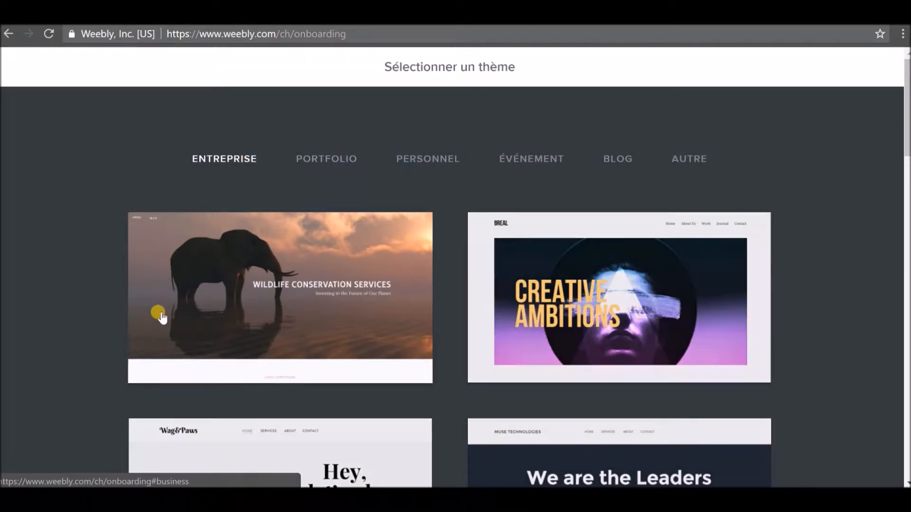
pyautogui.scroll(-3, 274, 342)
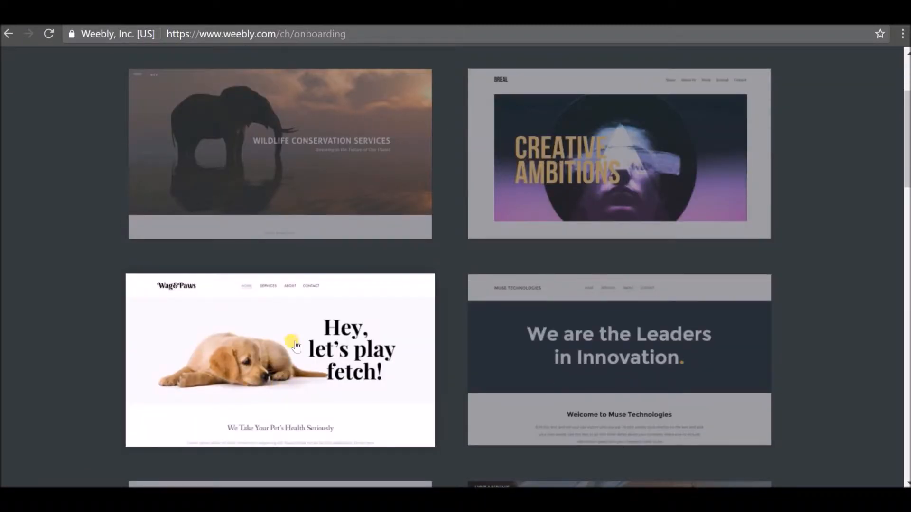
pyautogui.click(295, 346)
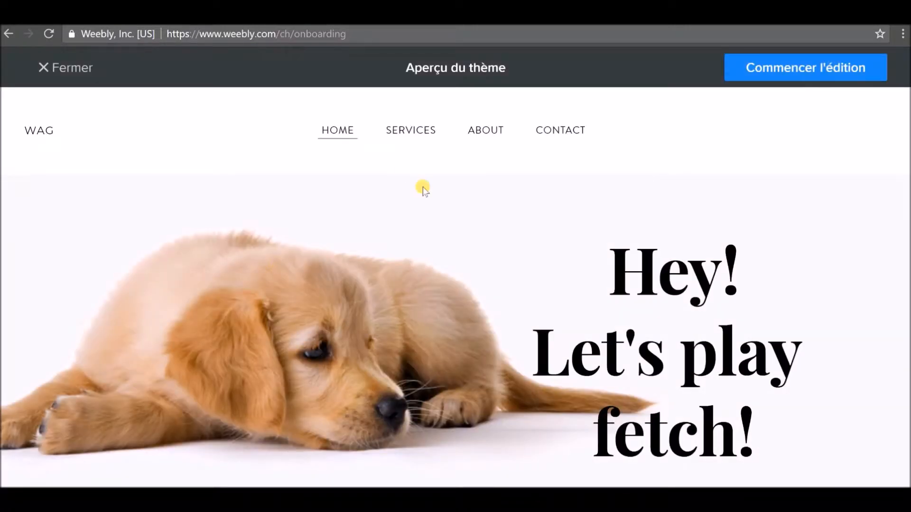
# Review the Wag&Paws preview down to the footer, then choose Commencer l'édition.
pyautogui.scroll(-8, 420, 198)
pyautogui.scroll(-12, 433, 297)
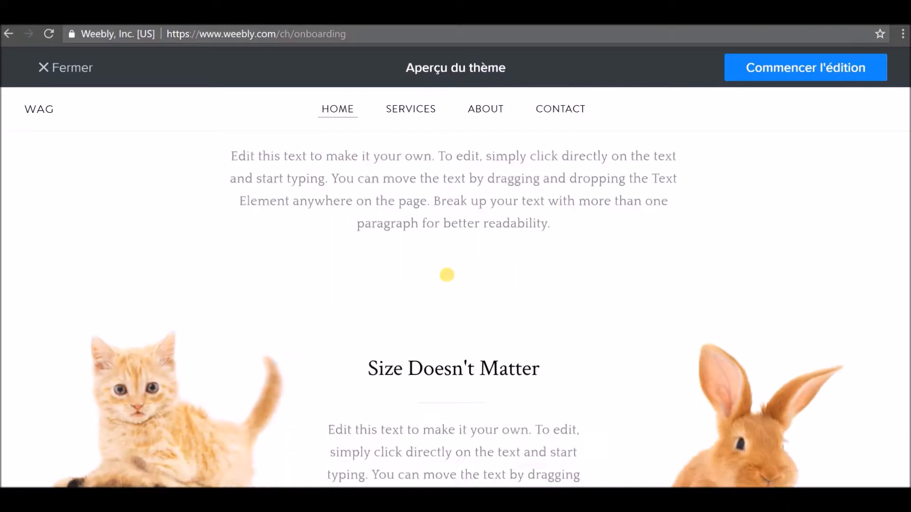
pyautogui.scroll(-12, 443, 270)
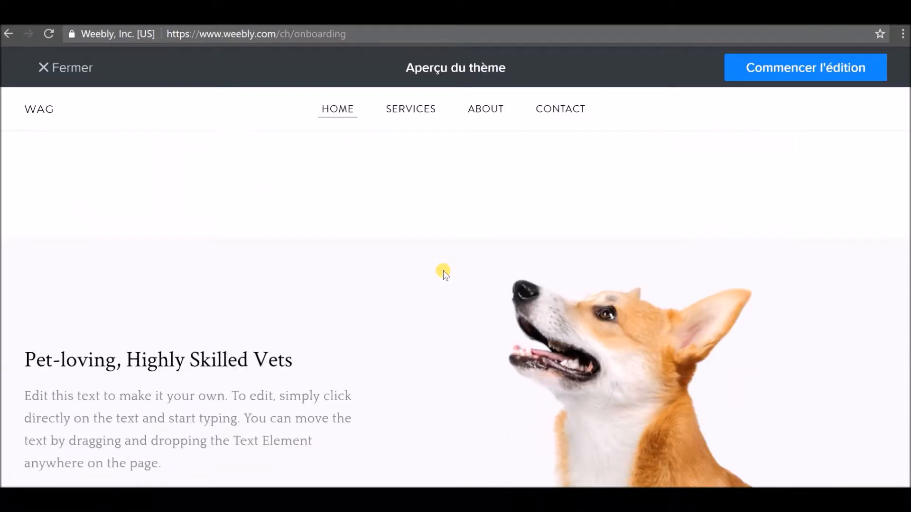
pyautogui.scroll(-2, 425, 280)
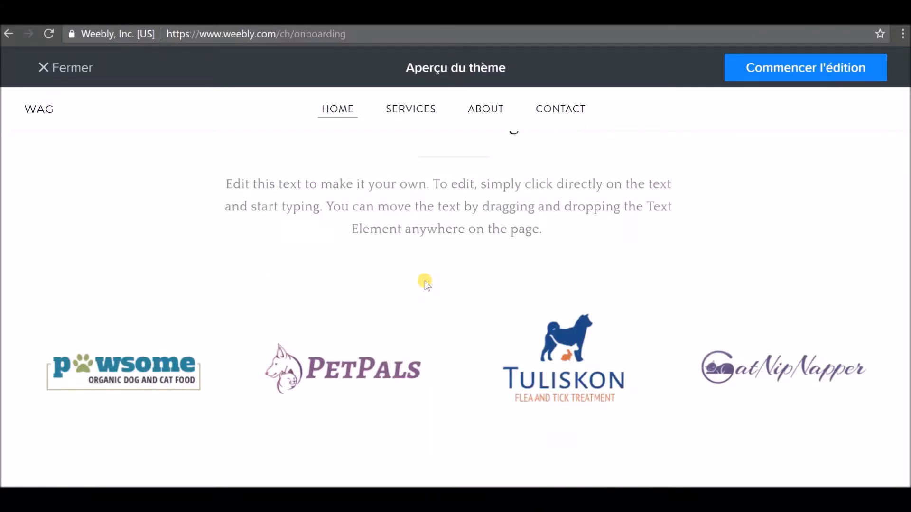
pyautogui.scroll(-6, 423, 282)
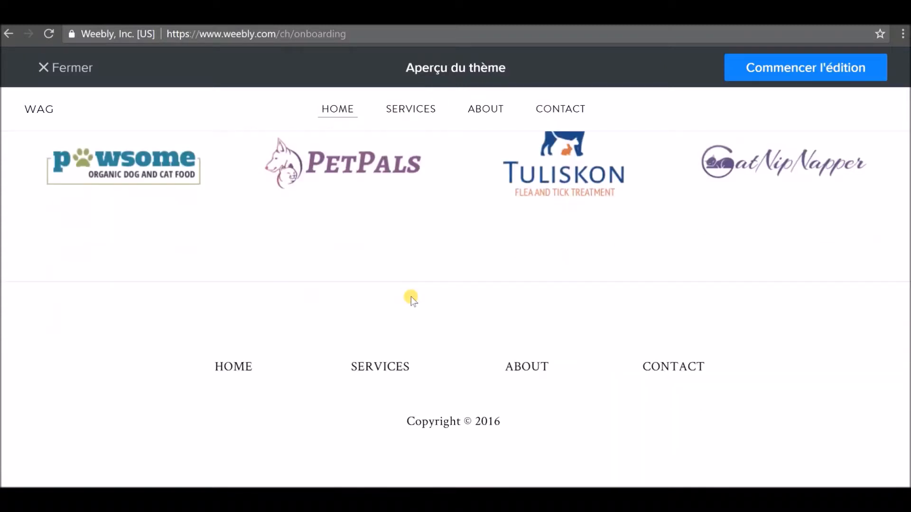
pyautogui.scroll(20, 406, 280)
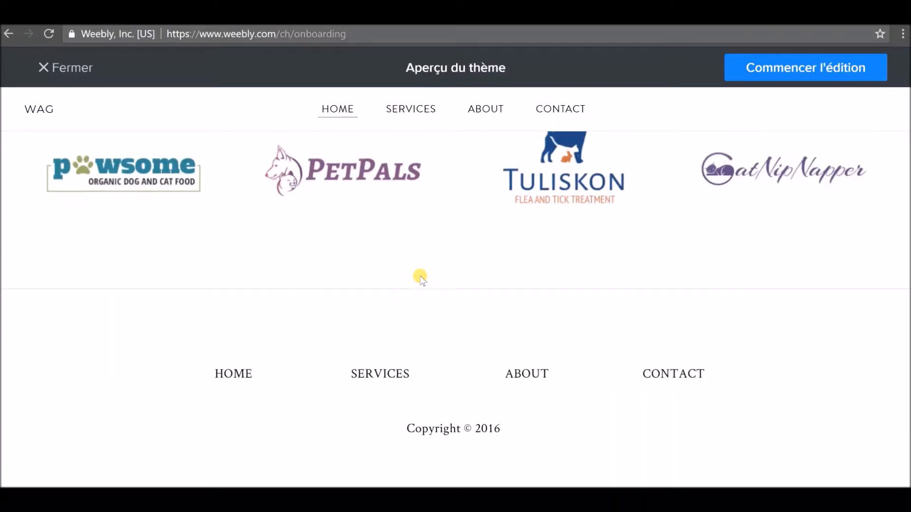
pyautogui.scroll(10, 421, 277)
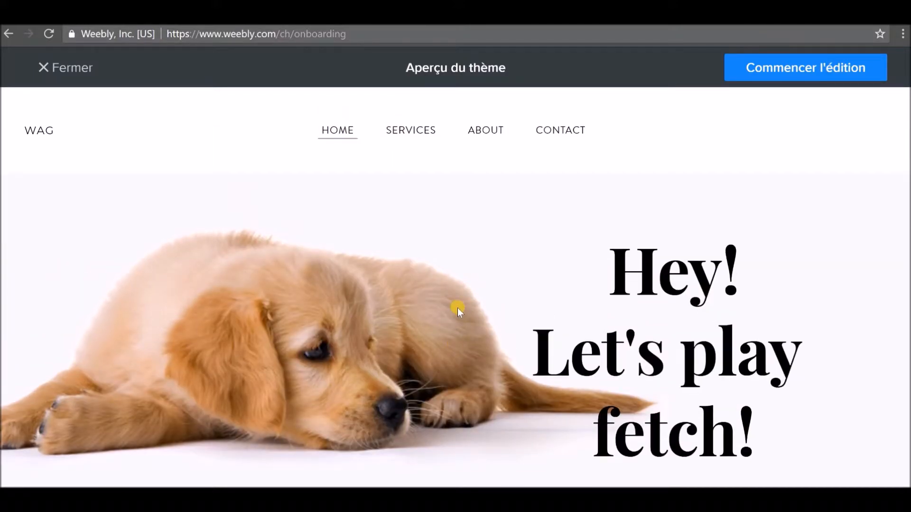
pyautogui.click(822, 68)
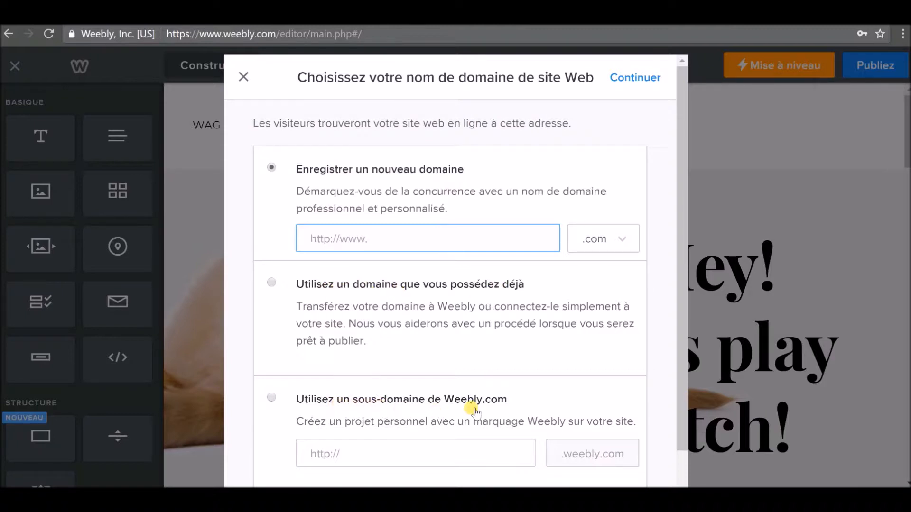
# Close the domain-name dialog without choosing any of the three domain options.
pyautogui.scroll(-1, 527, 368)
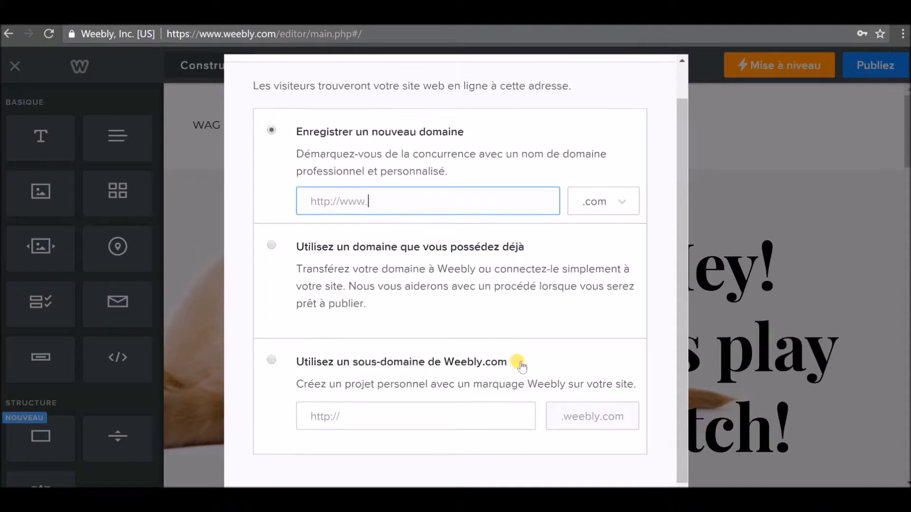
pyautogui.scroll(1, 514, 360)
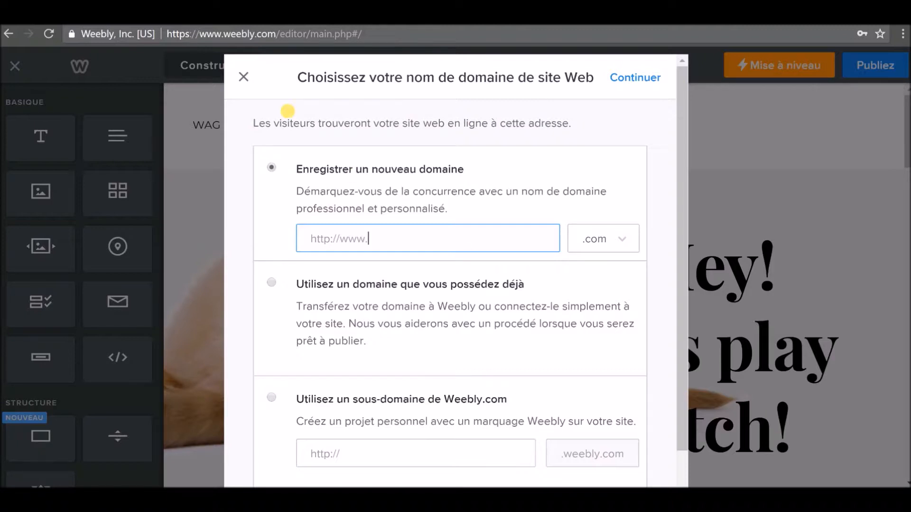
pyautogui.click(244, 77)
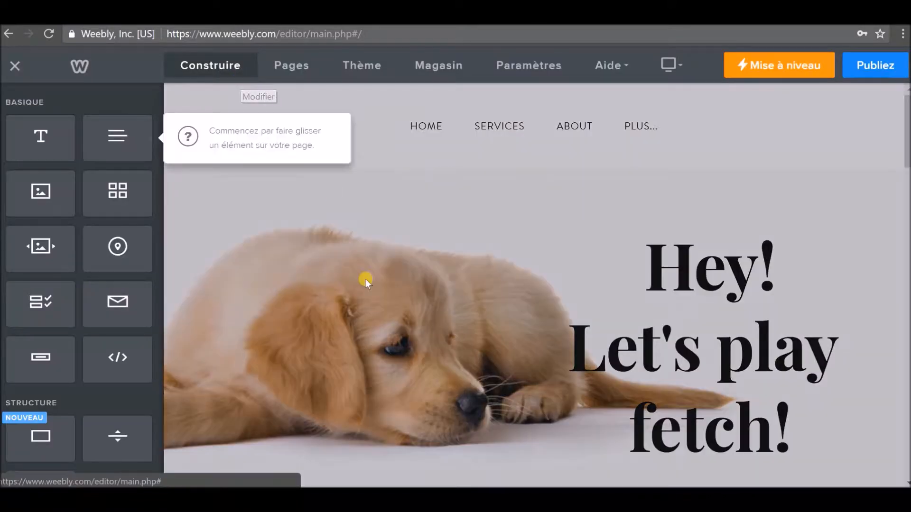
# Dismiss the onboarding tooltip and dim overlay over the Wag & Paws homepage.
pyautogui.click(372, 107)
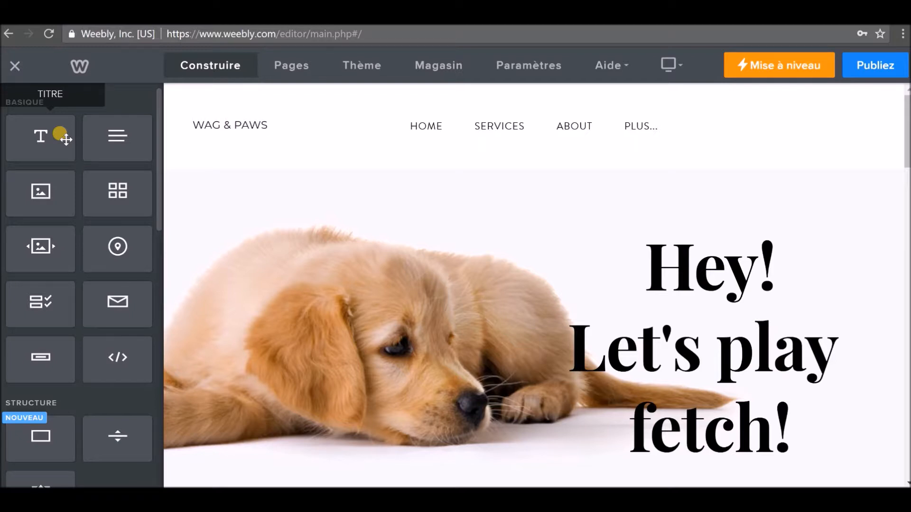
# Add a Titre element on the banner's left, replace its text with TEST, and colour it dark.
pyautogui.moveTo(57, 134); pyautogui.dragTo(351, 216)
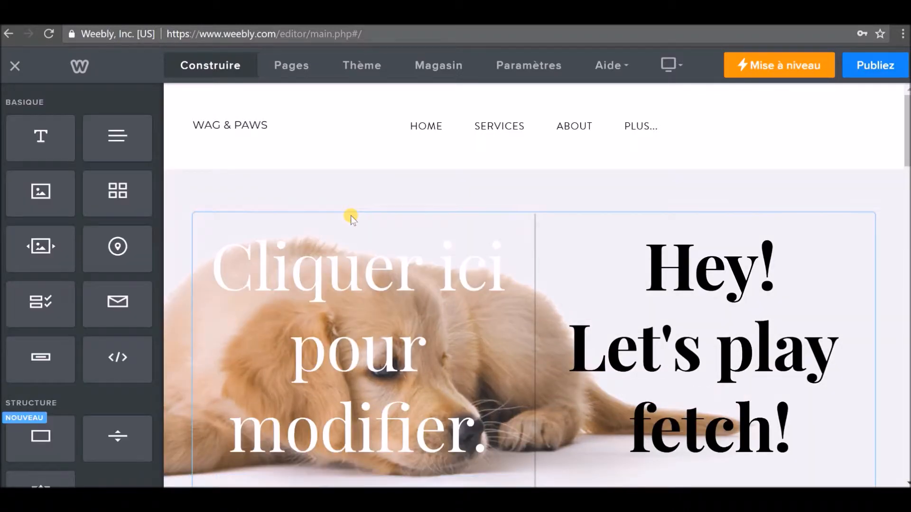
pyautogui.click(385, 329)
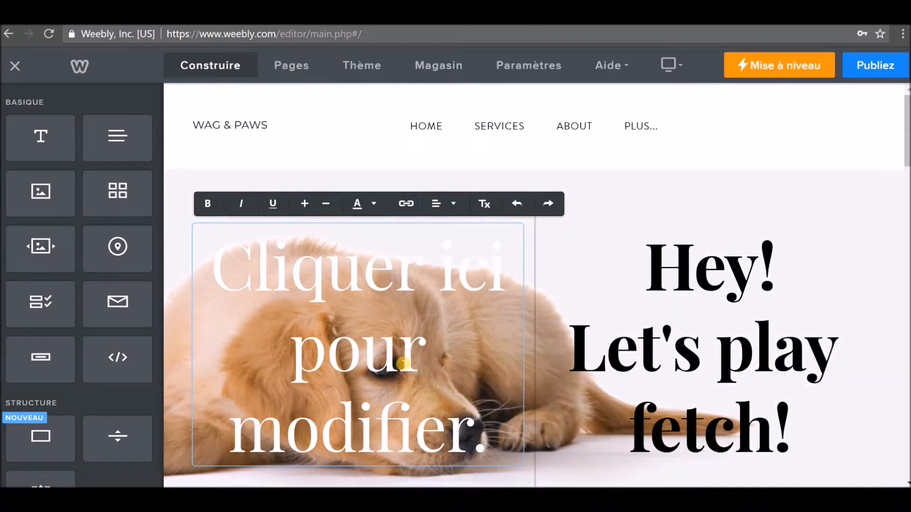
pyautogui.moveTo(476, 435); pyautogui.dragTo(236, 261)
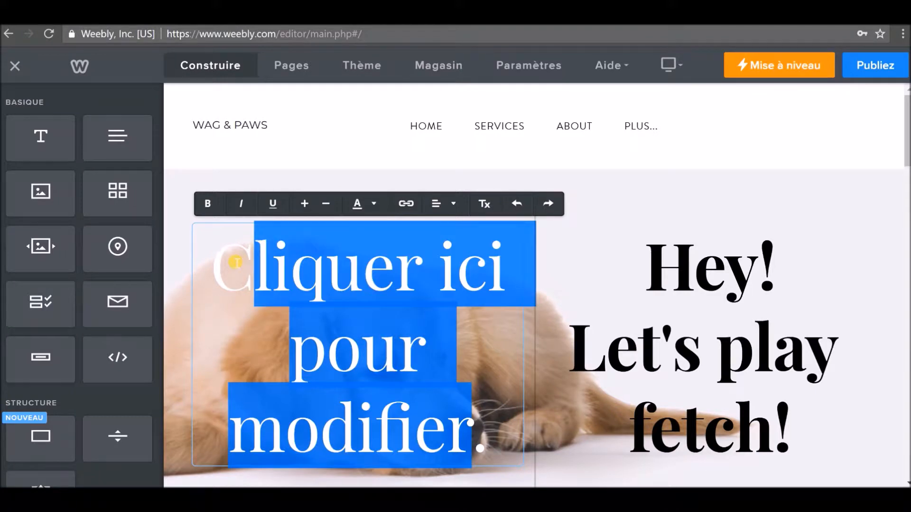
pyautogui.press('BackSpace')
pyautogui.press('BackSpace')
pyautogui.press('Delete')
pyautogui.write('TEST')
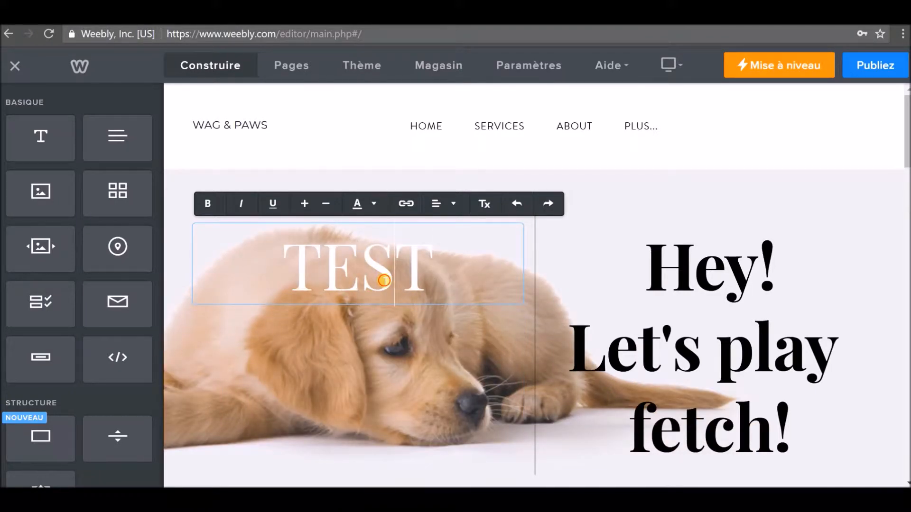
pyautogui.doubleClick(385, 280)
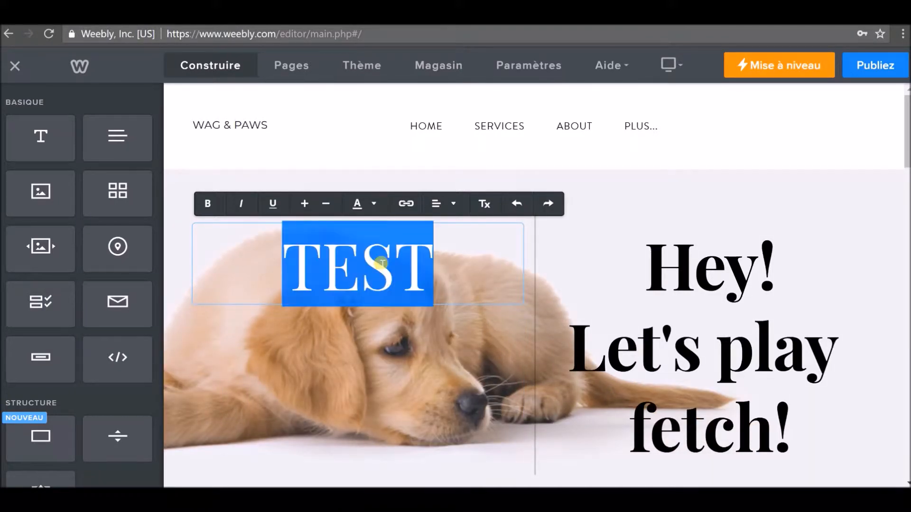
pyautogui.click(368, 203)
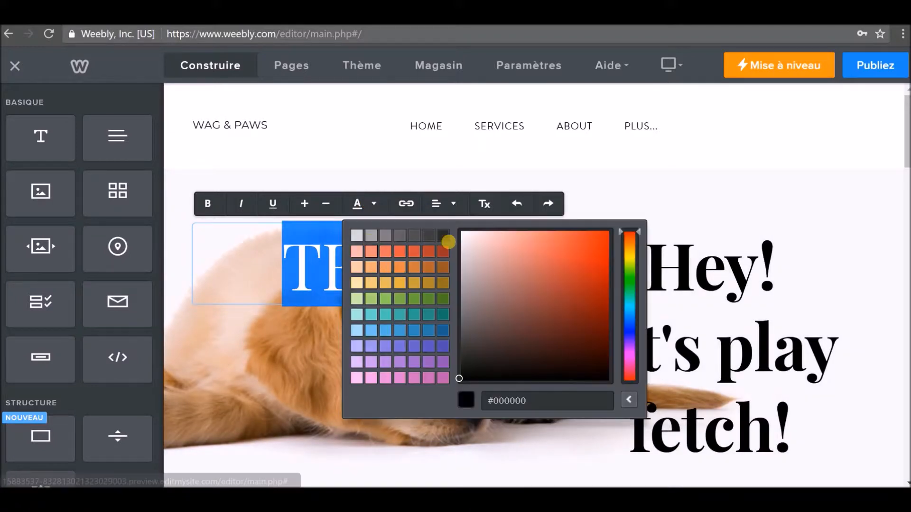
pyautogui.click(443, 236)
pyautogui.click(478, 450)
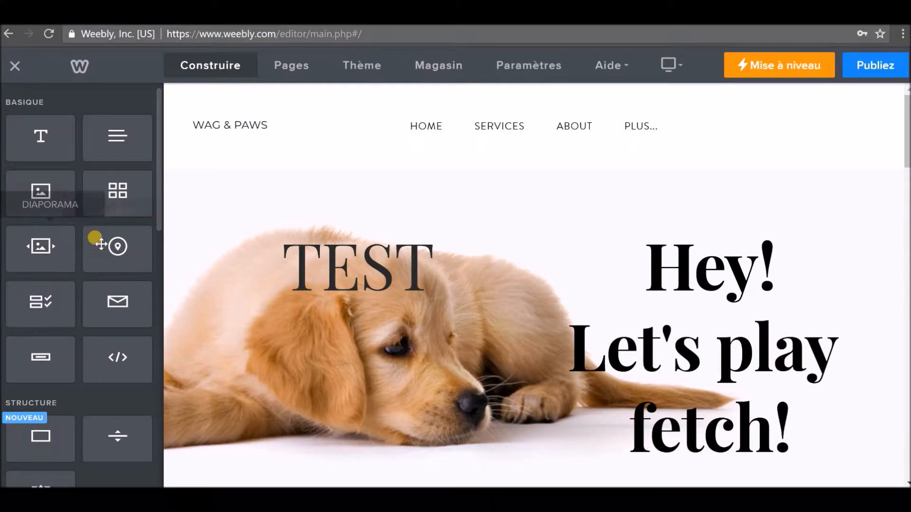
# Show the Pages panel listing Home, Services, About and Contact.
pyautogui.scroll(-8, 90, 240)
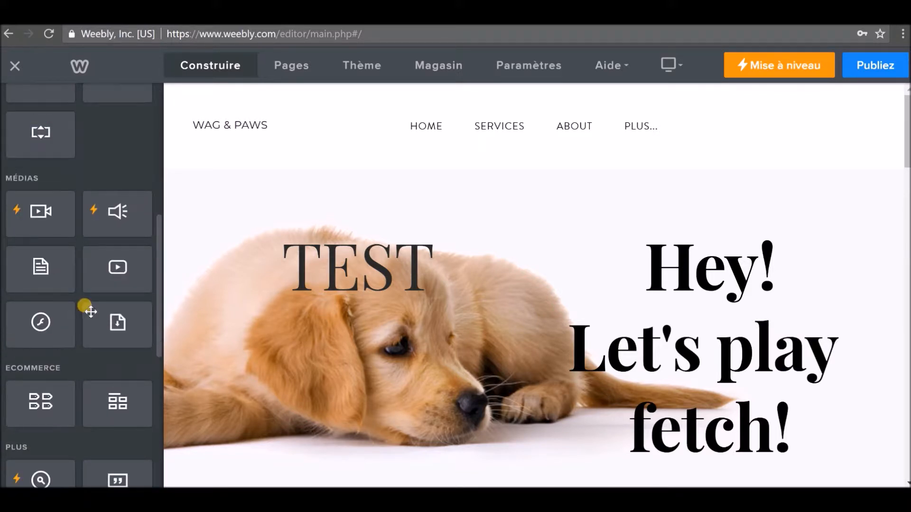
pyautogui.scroll(-5, 86, 303)
pyautogui.scroll(1, 85, 304)
pyautogui.scroll(1, 85, 301)
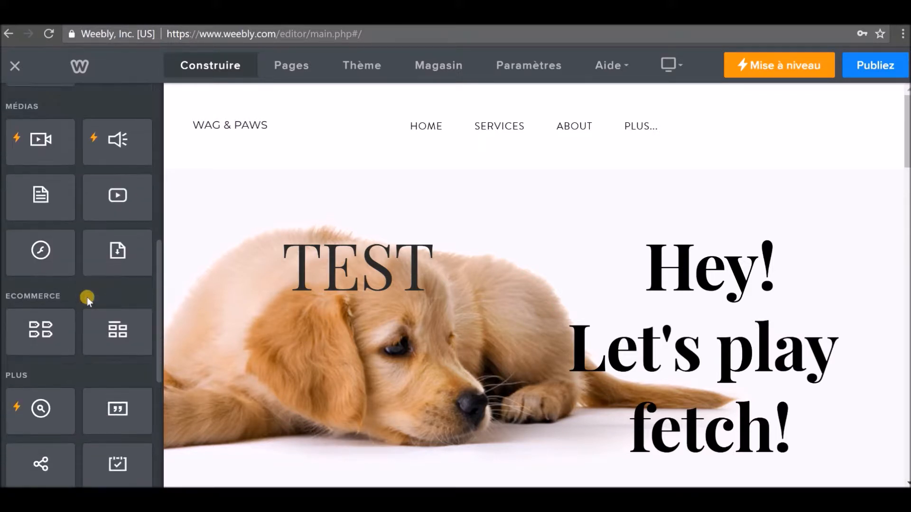
pyautogui.scroll(6, 88, 295)
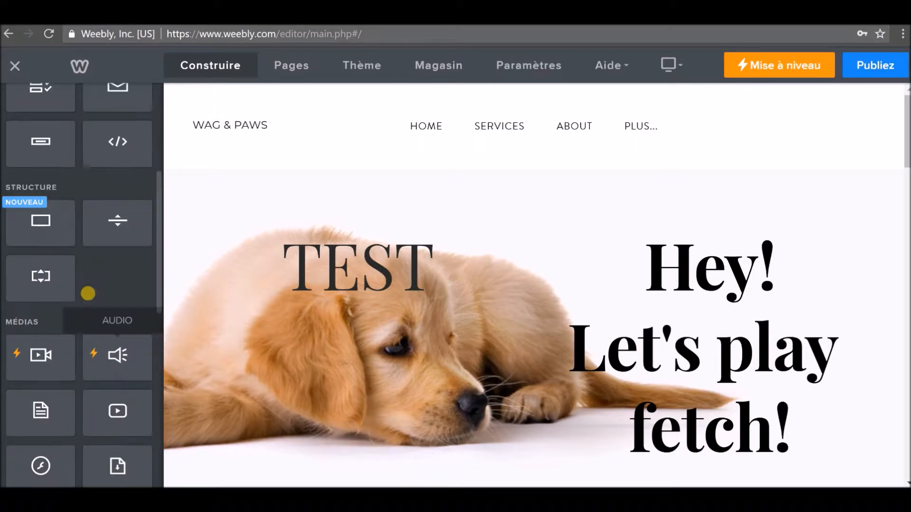
pyautogui.scroll(3, 88, 295)
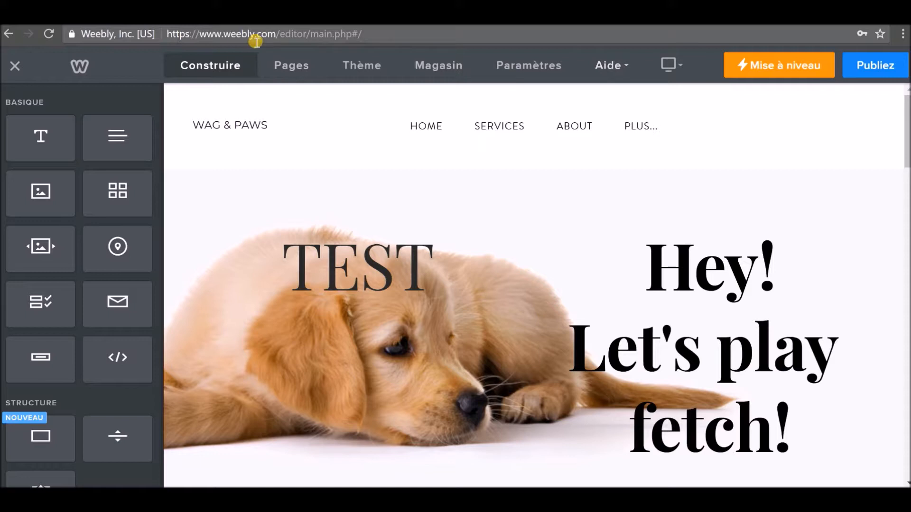
pyautogui.click(287, 65)
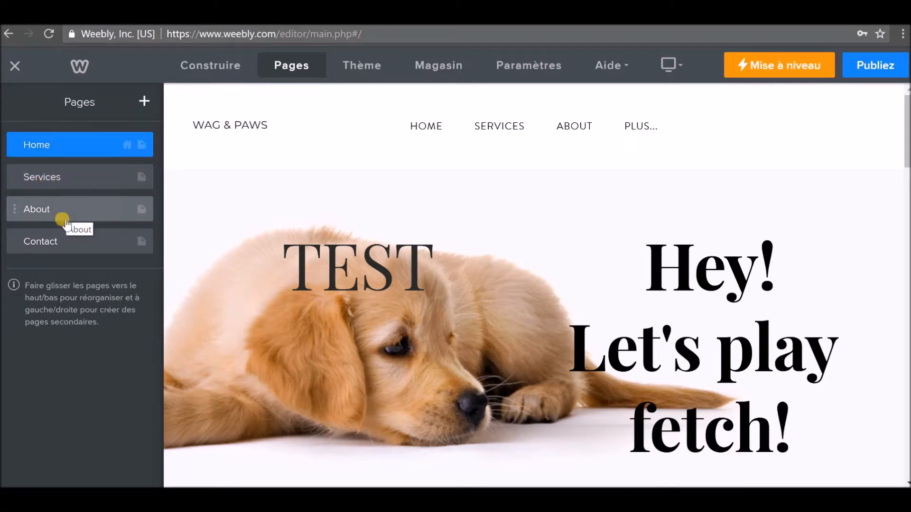
# Rename the Home page to Accueil, review its search engine settings, and return to Pages.
pyautogui.click(74, 144)
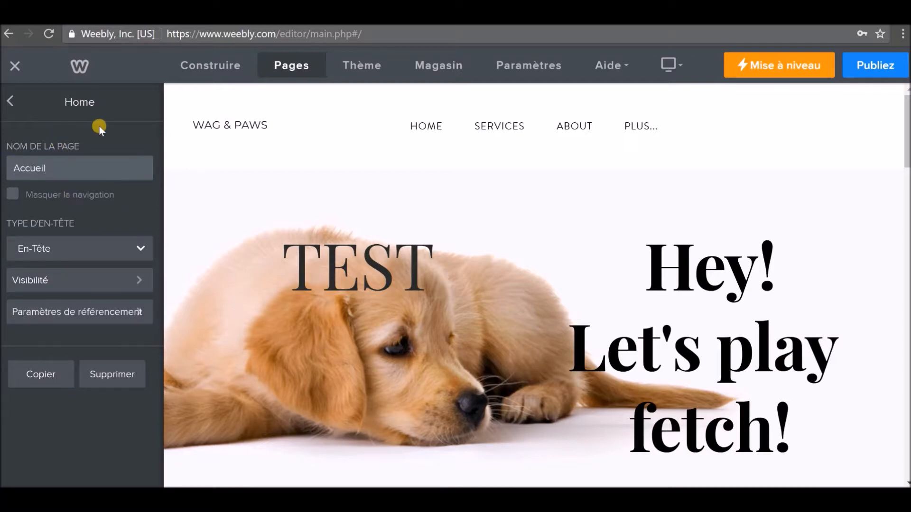
pyautogui.click(148, 122)
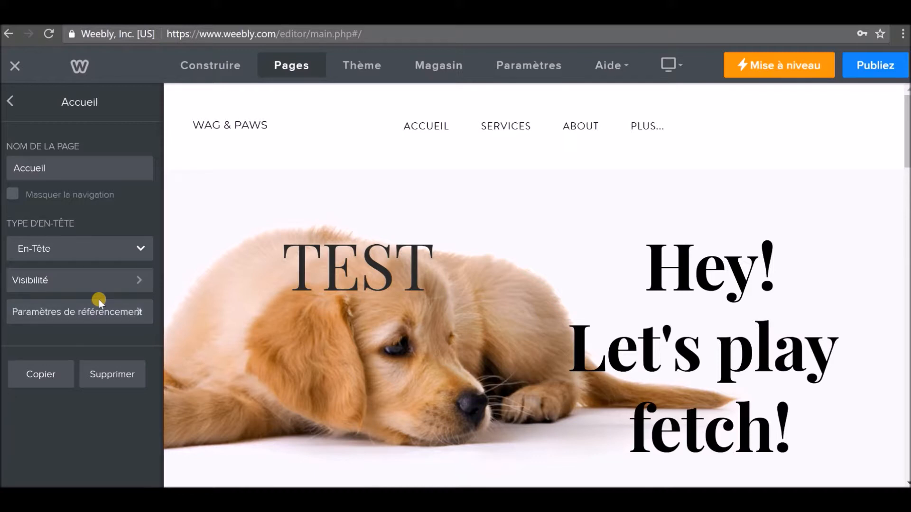
pyautogui.click(87, 317)
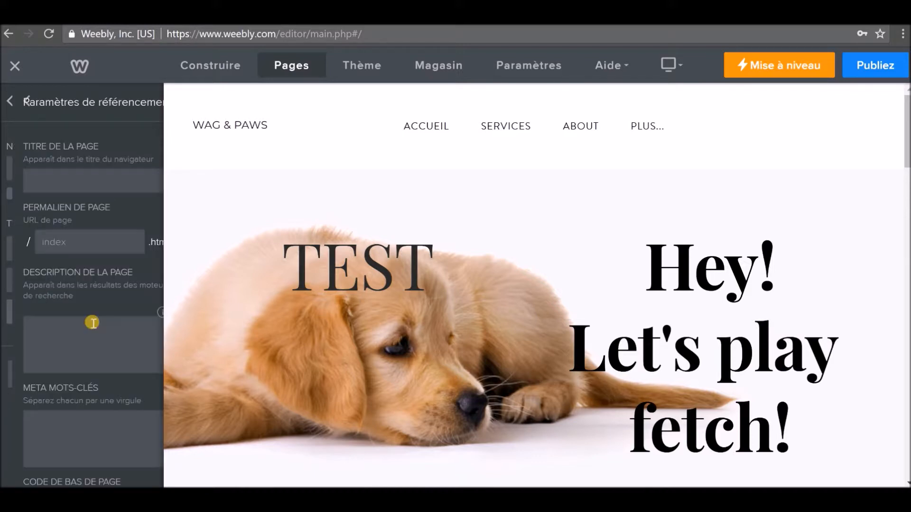
pyautogui.scroll(-4, 81, 199)
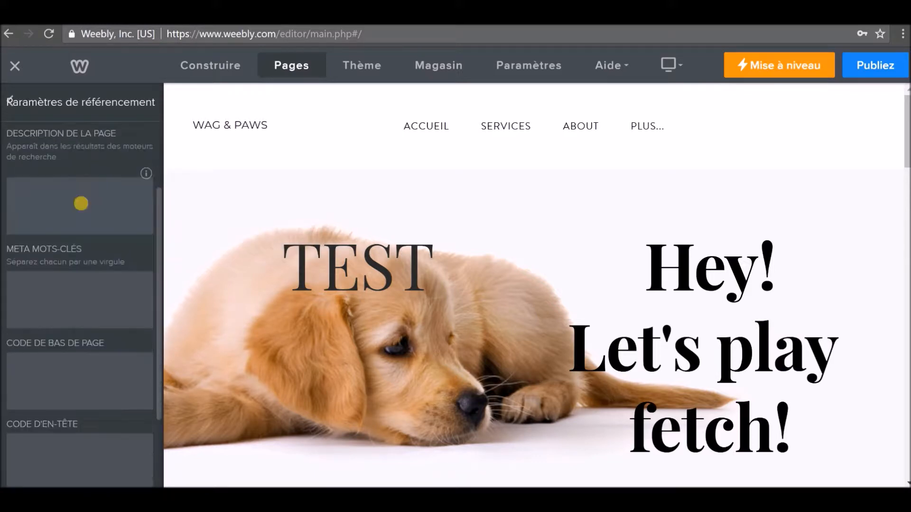
pyautogui.scroll(4, 78, 263)
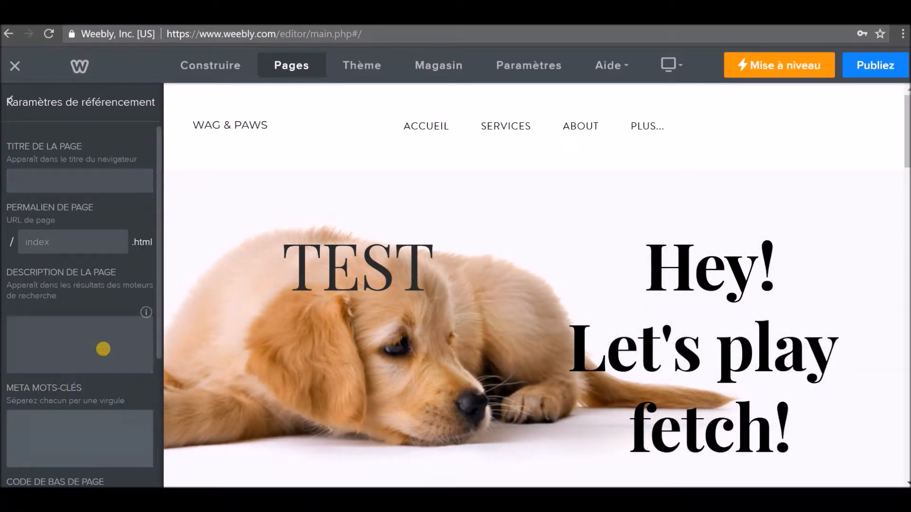
pyautogui.click(18, 104)
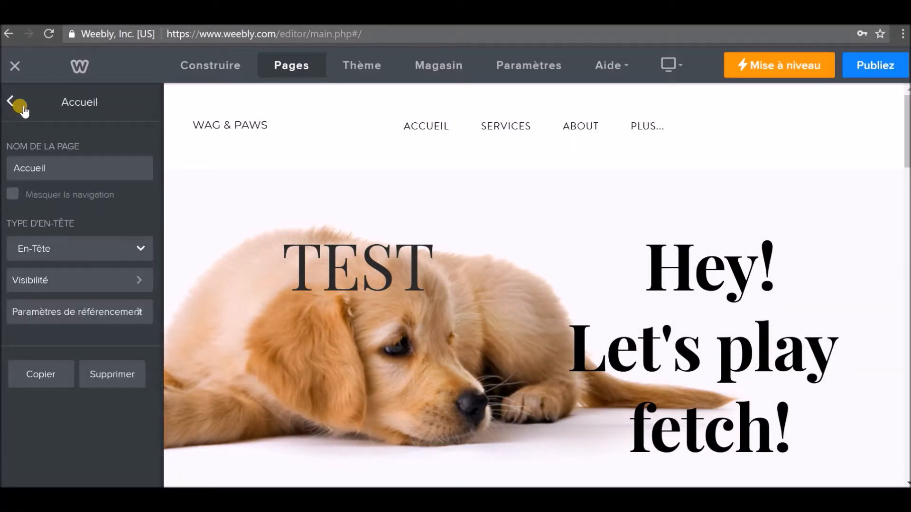
pyautogui.click(11, 100)
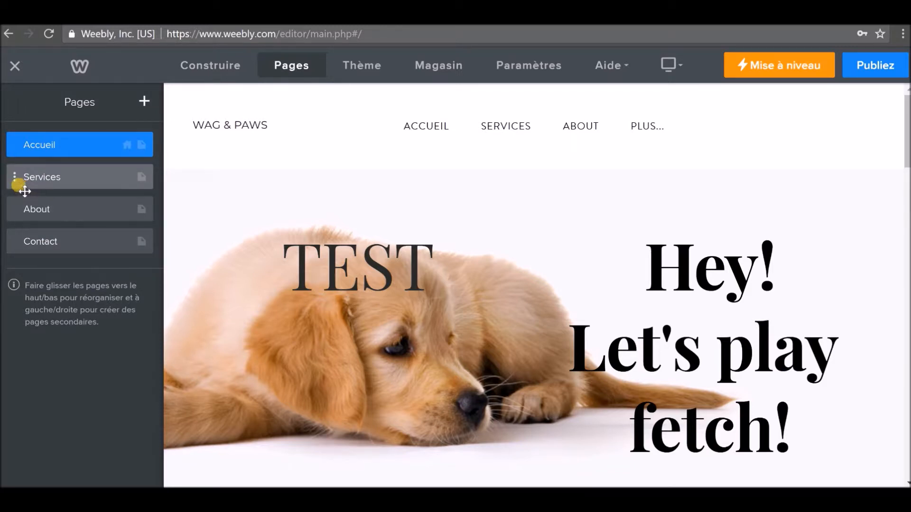
# Move Services below About, keep it top-level, and bring up the Thème panel.
pyautogui.moveTo(22, 190); pyautogui.dragTo(20, 211)
pyautogui.click(17, 218)
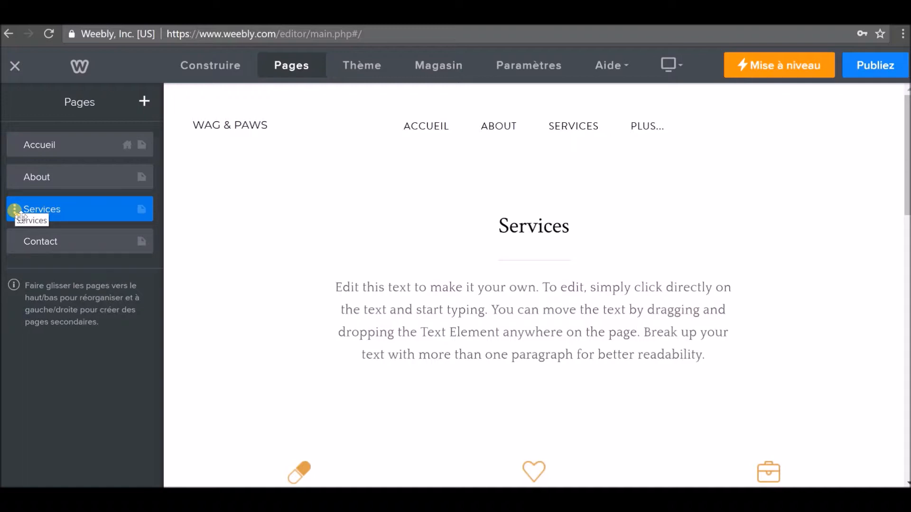
pyautogui.moveTo(20, 209); pyautogui.dragTo(46, 210)
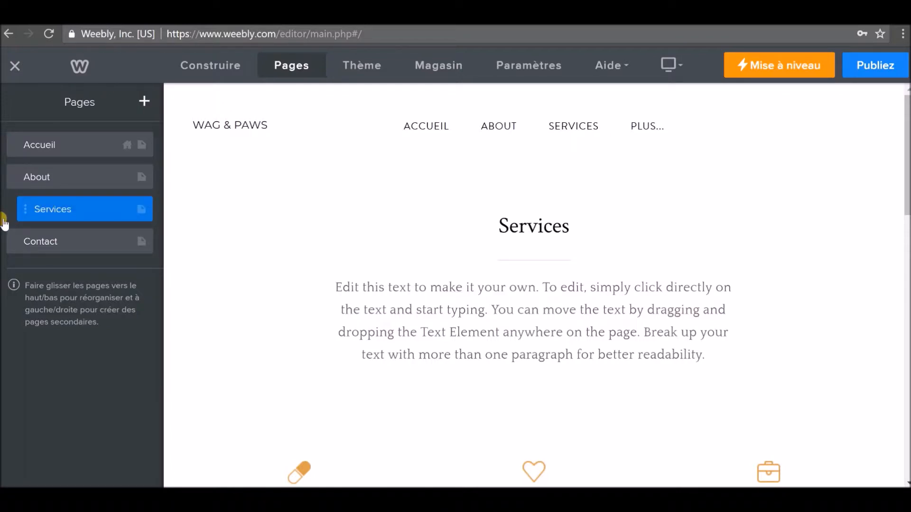
pyautogui.moveTo(532, 129)
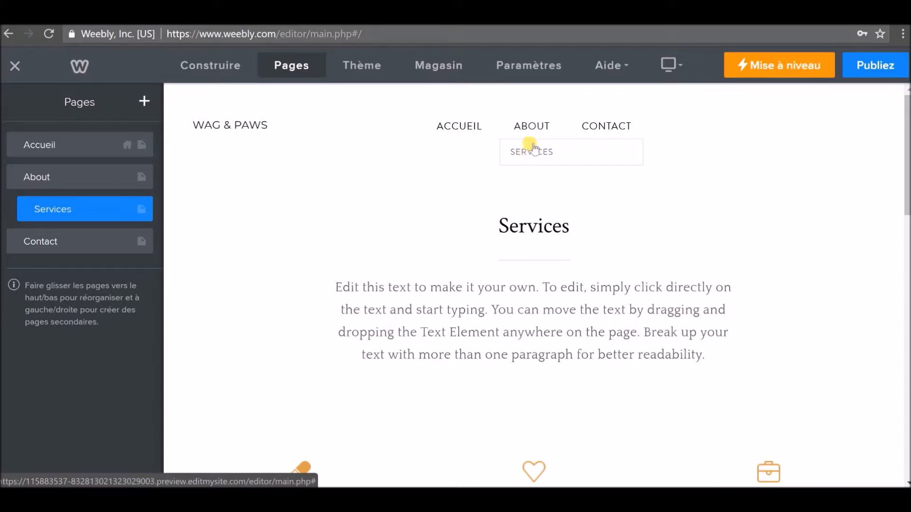
pyautogui.moveTo(30, 218); pyautogui.dragTo(21, 213)
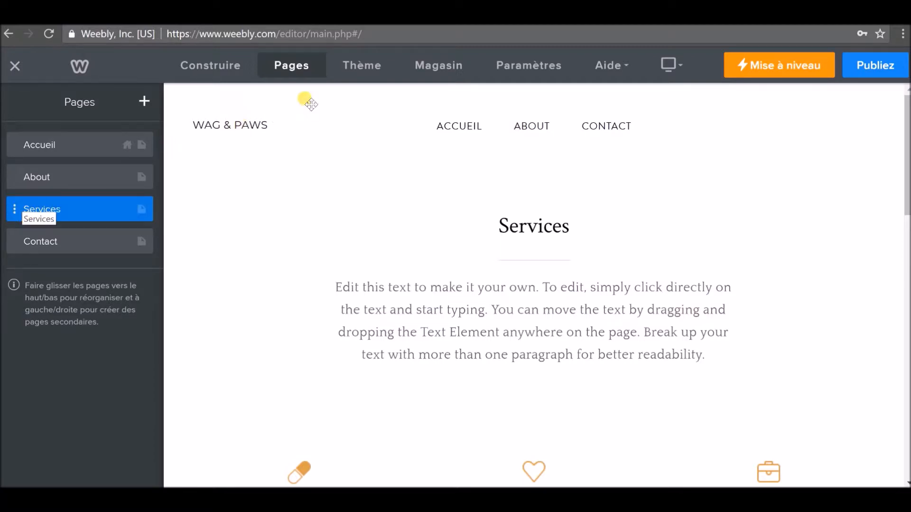
pyautogui.click(368, 69)
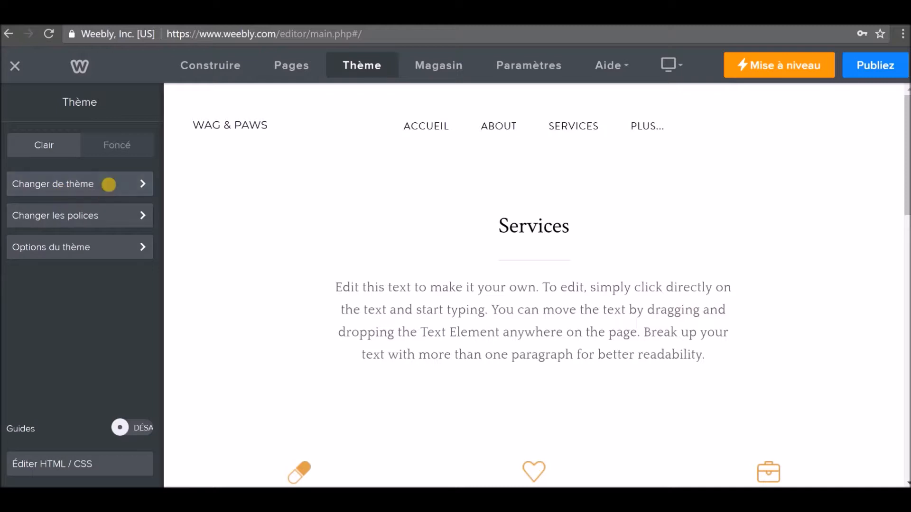
pyautogui.click(44, 184)
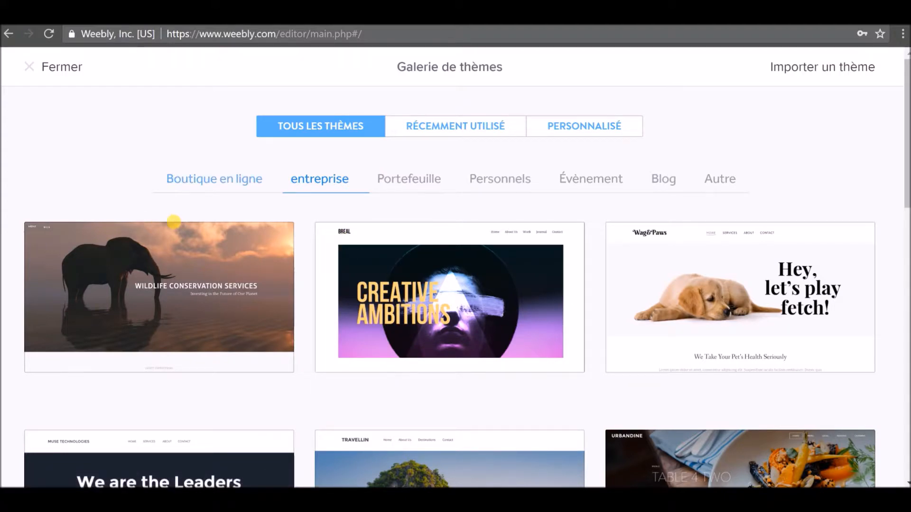
pyautogui.scroll(-3, 313, 246)
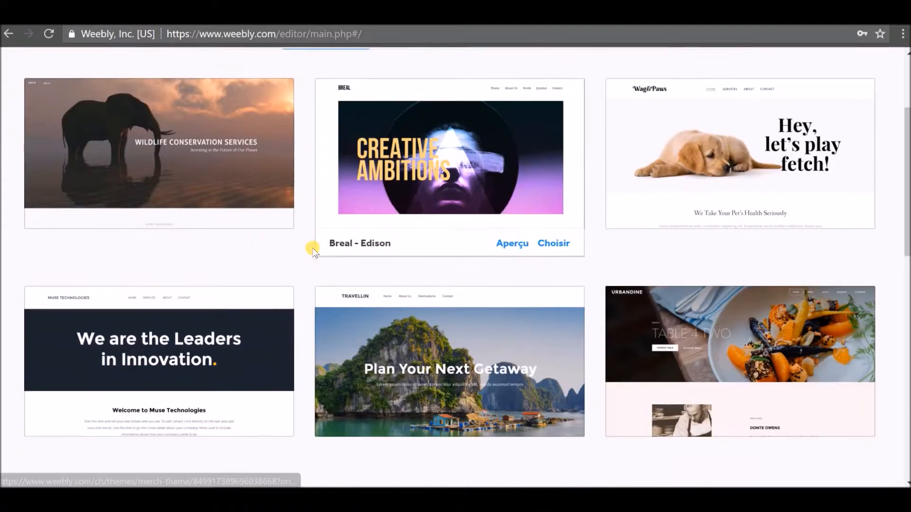
pyautogui.scroll(-1, 260, 244)
pyautogui.scroll(2, 254, 249)
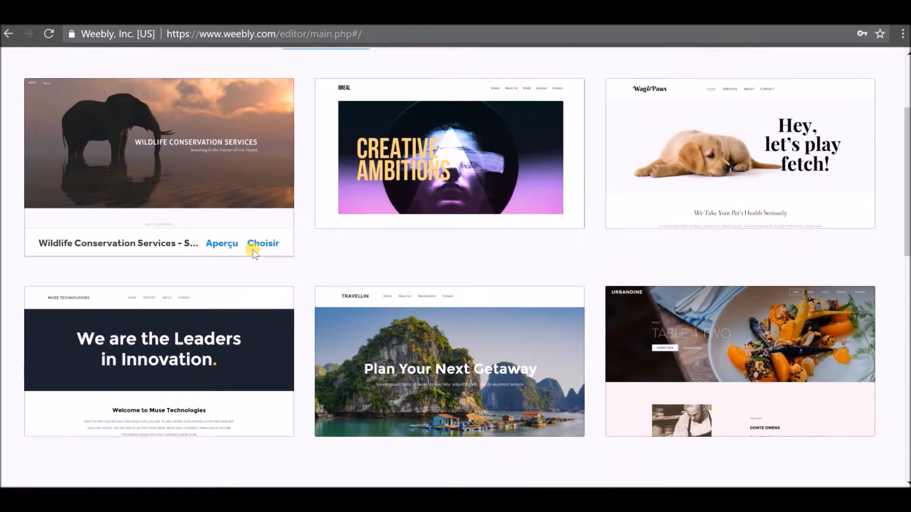
pyautogui.scroll(3, 256, 258)
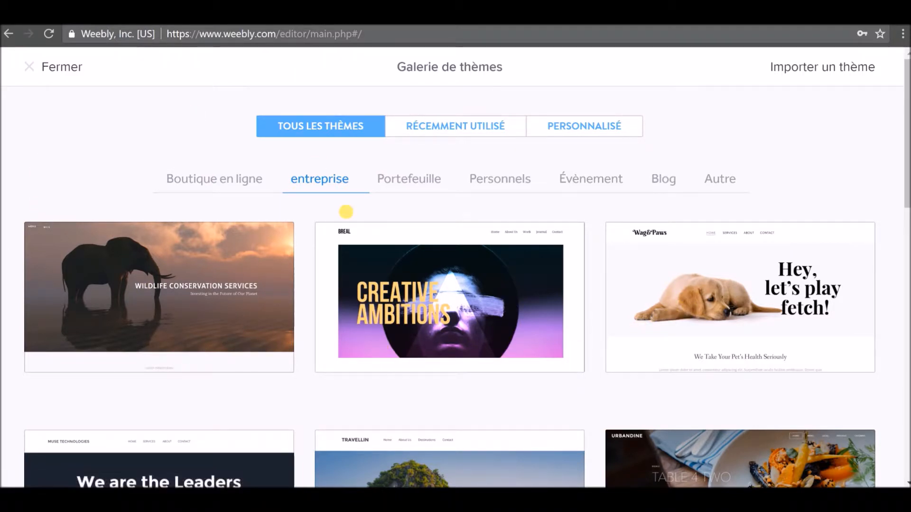
pyautogui.click(41, 69)
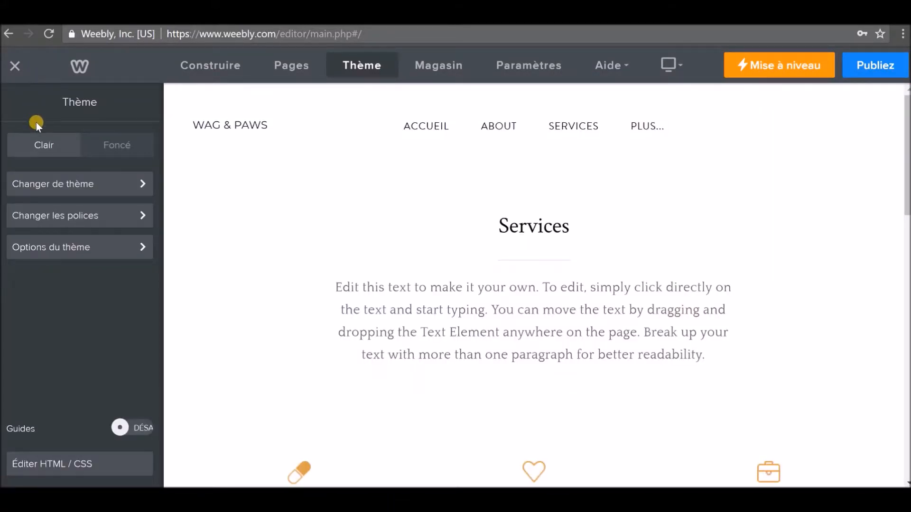
# Set Majuscules to ACTI for the Menu de navigation font so links appear in capitals.
pyautogui.click(71, 216)
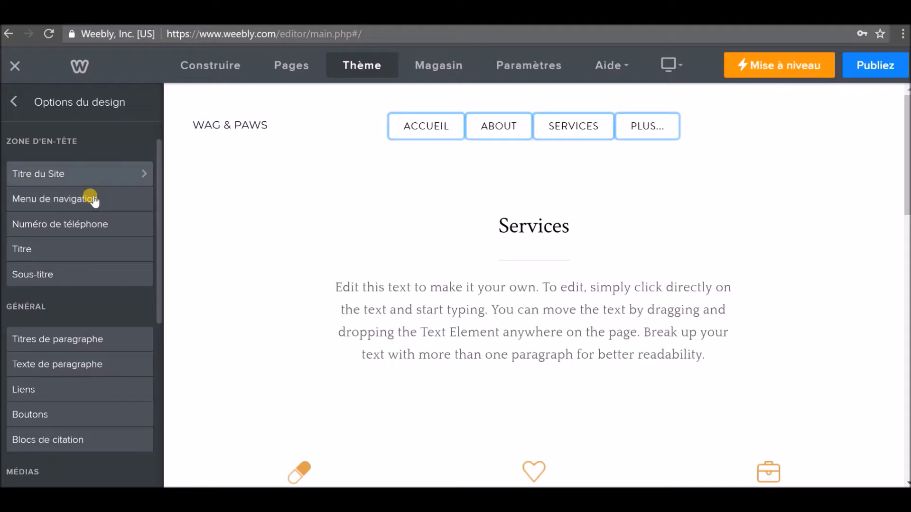
pyautogui.scroll(-5, 92, 208)
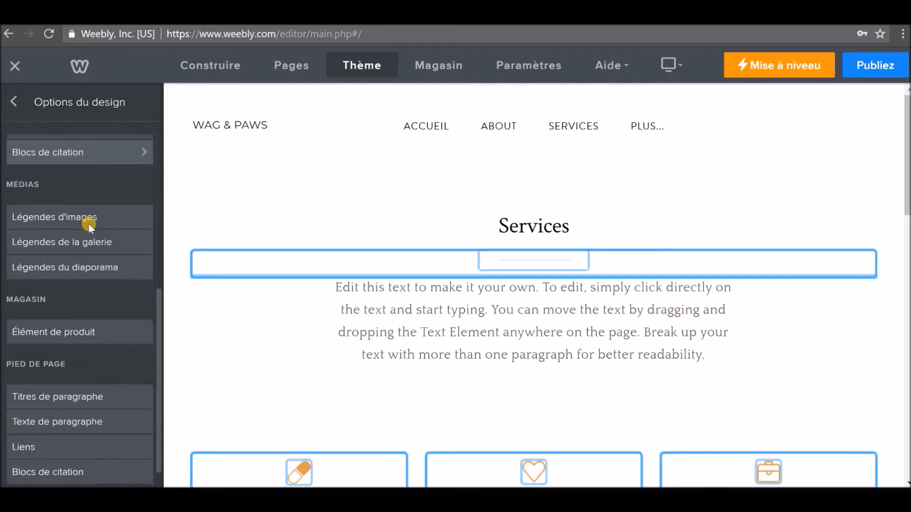
pyautogui.scroll(5, 90, 225)
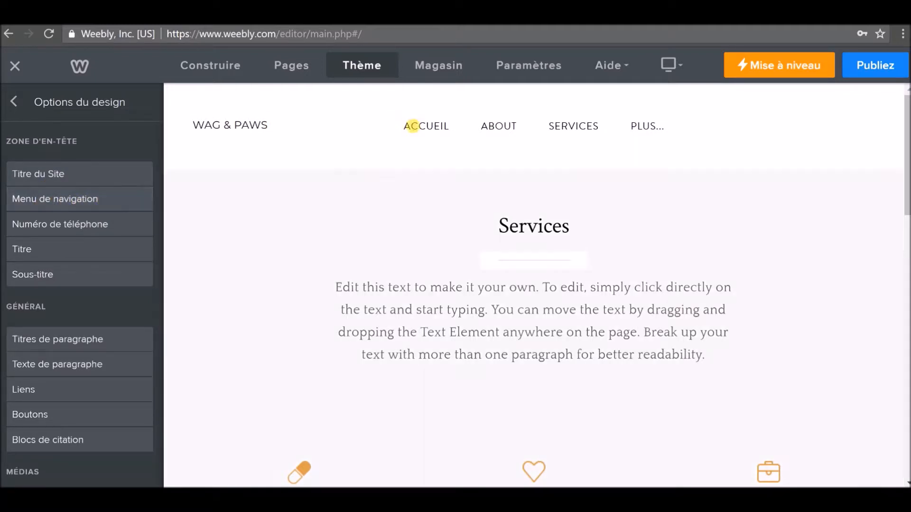
pyautogui.click(120, 200)
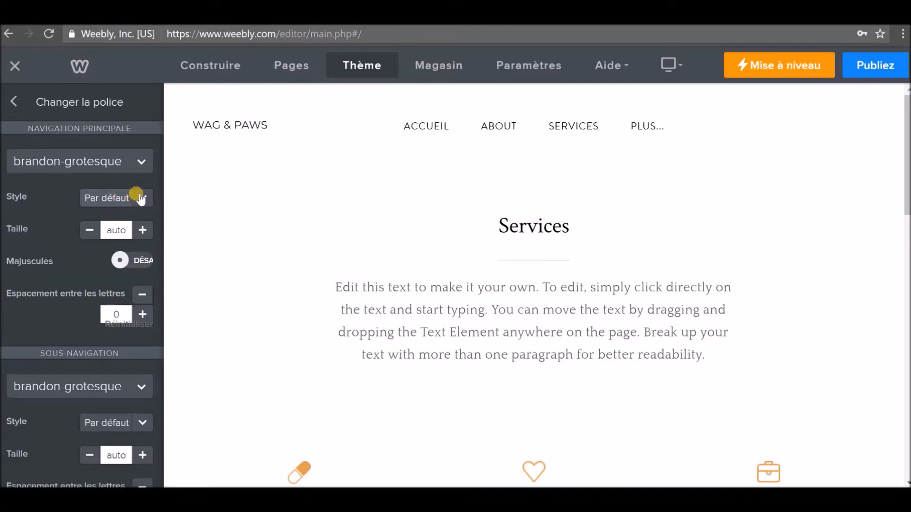
pyautogui.click(137, 260)
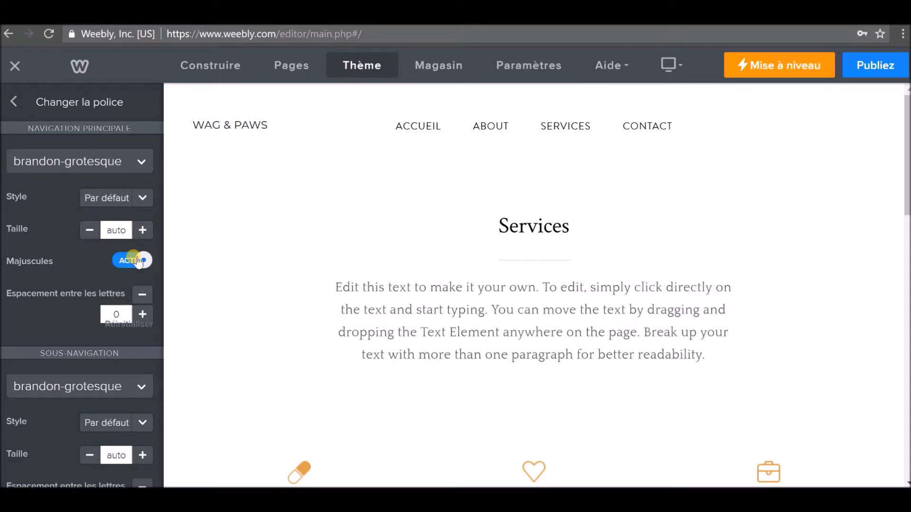
pyautogui.click(138, 261)
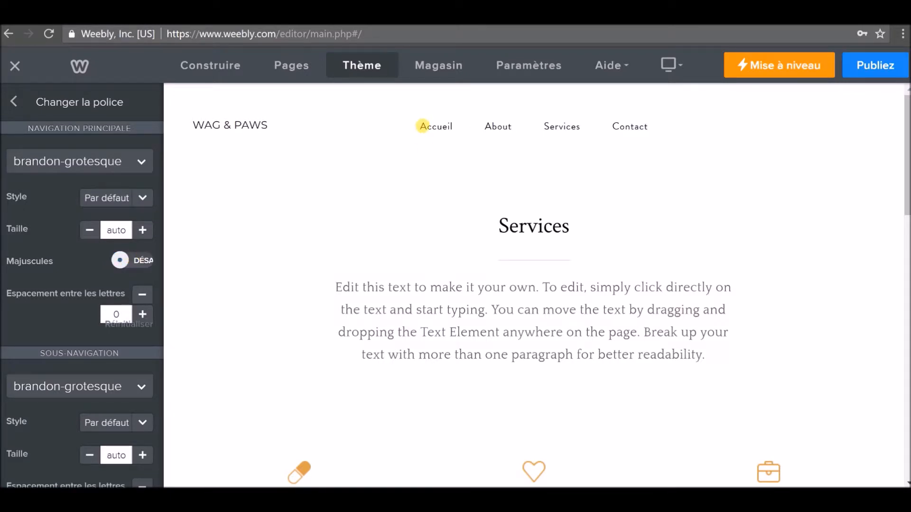
pyautogui.click(138, 260)
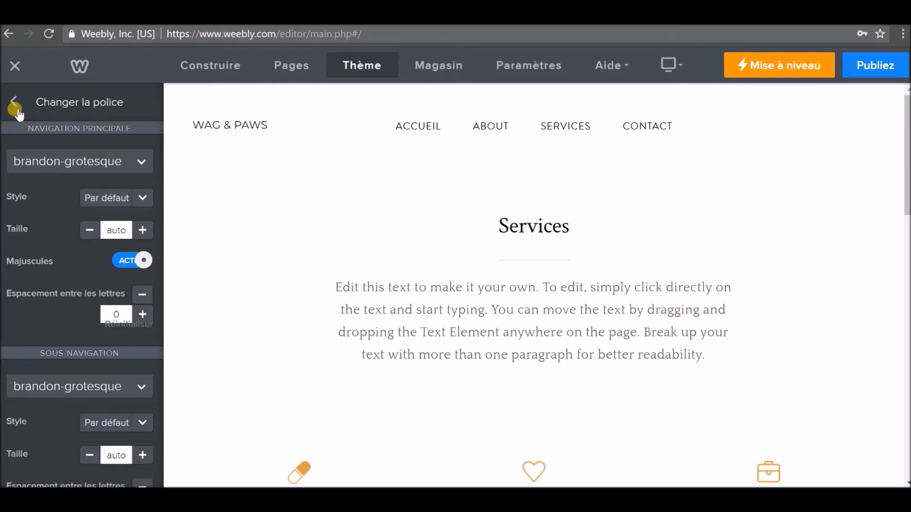
pyautogui.click(17, 102)
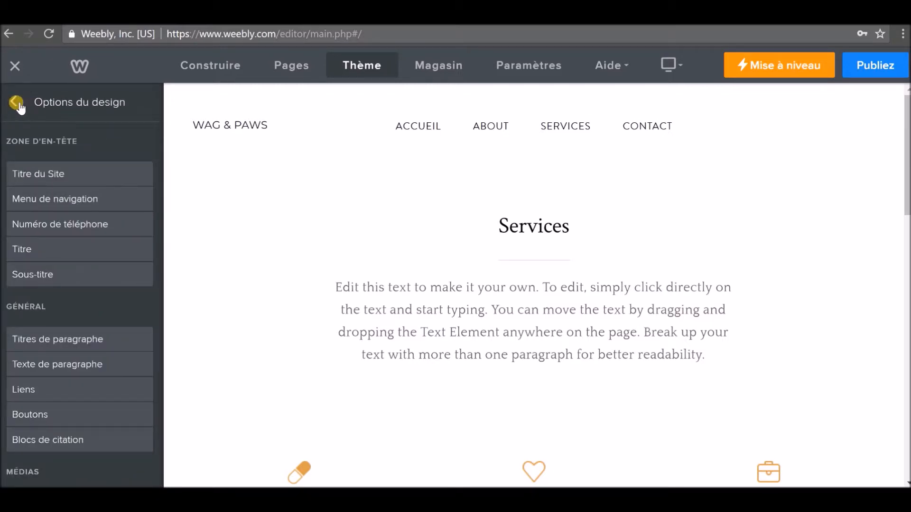
pyautogui.scroll(-5, 66, 305)
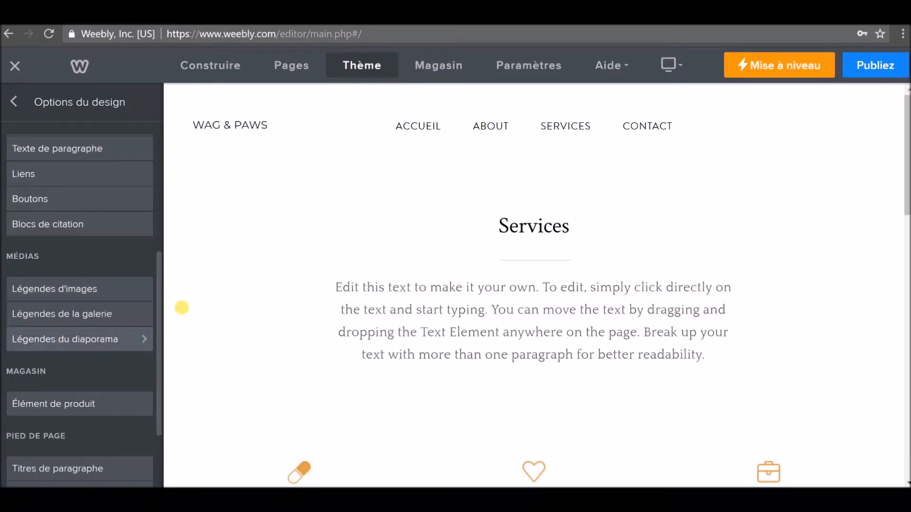
pyautogui.scroll(5, 84, 270)
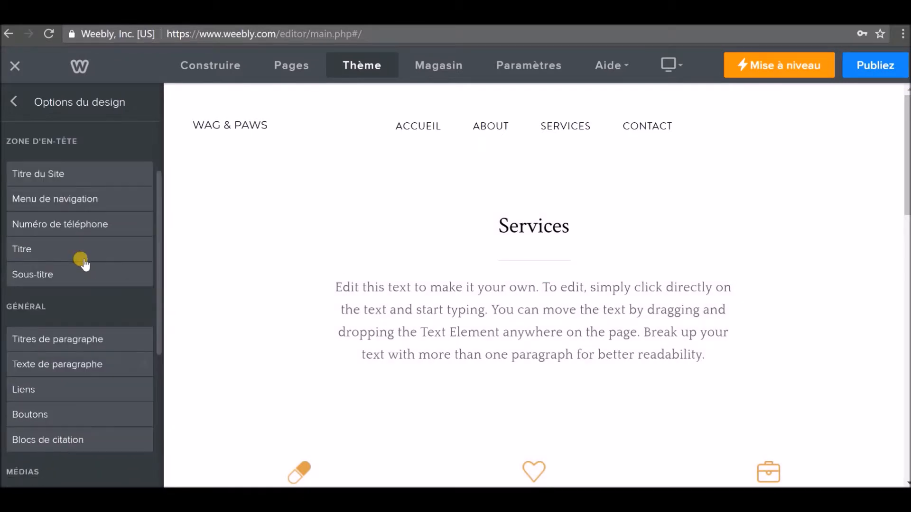
pyautogui.click(10, 103)
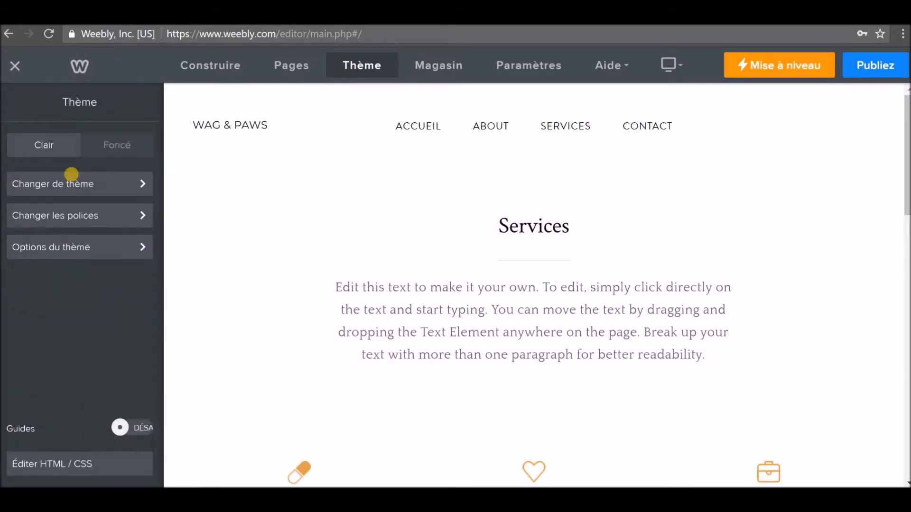
# Compare Fixed Navigation off and on, leaving the navigation bar pinned at the top.
pyautogui.click(75, 249)
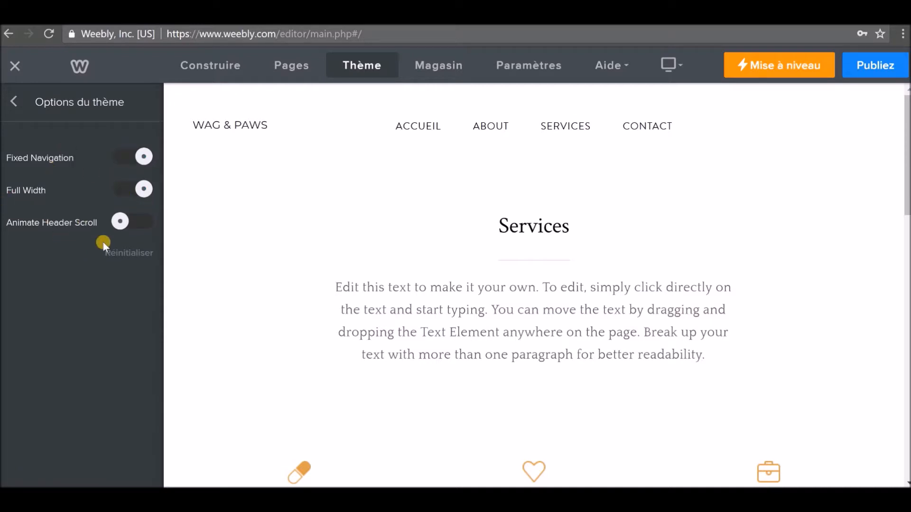
pyautogui.click(137, 159)
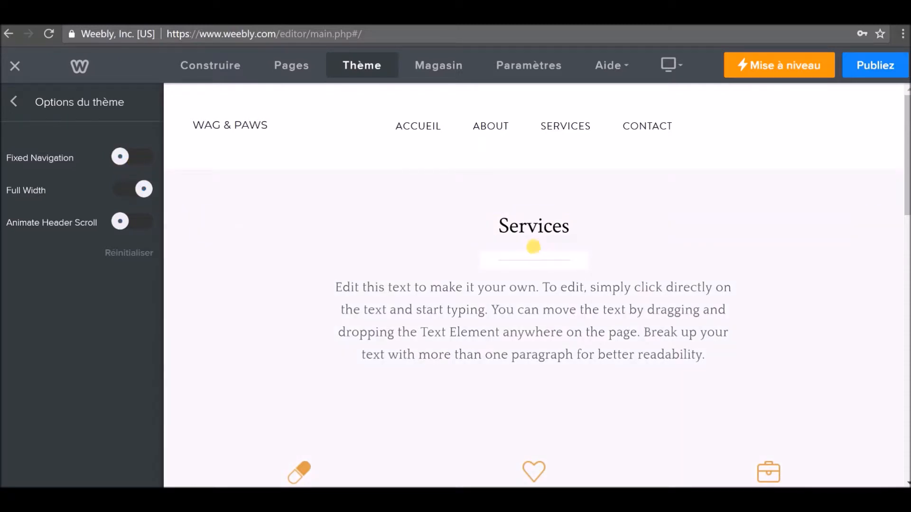
pyautogui.scroll(-1, 532, 244)
pyautogui.scroll(-5, 531, 245)
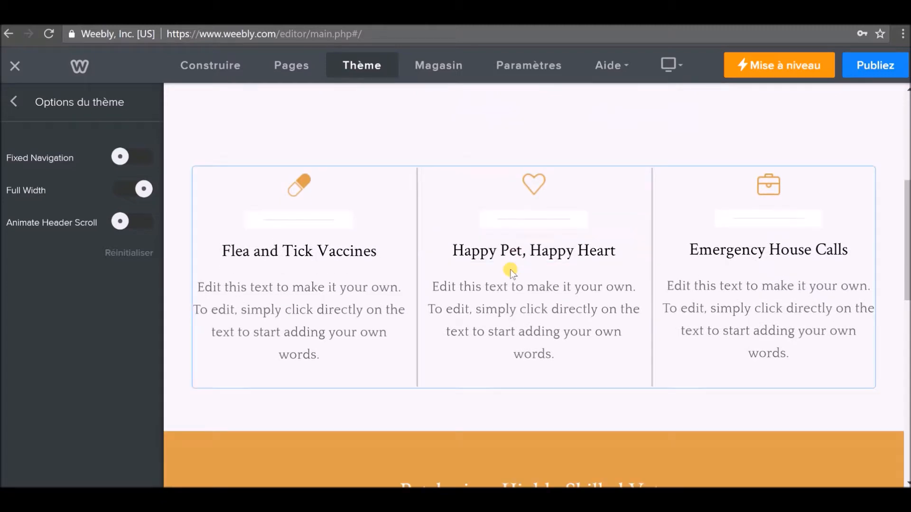
pyautogui.scroll(-2, 506, 268)
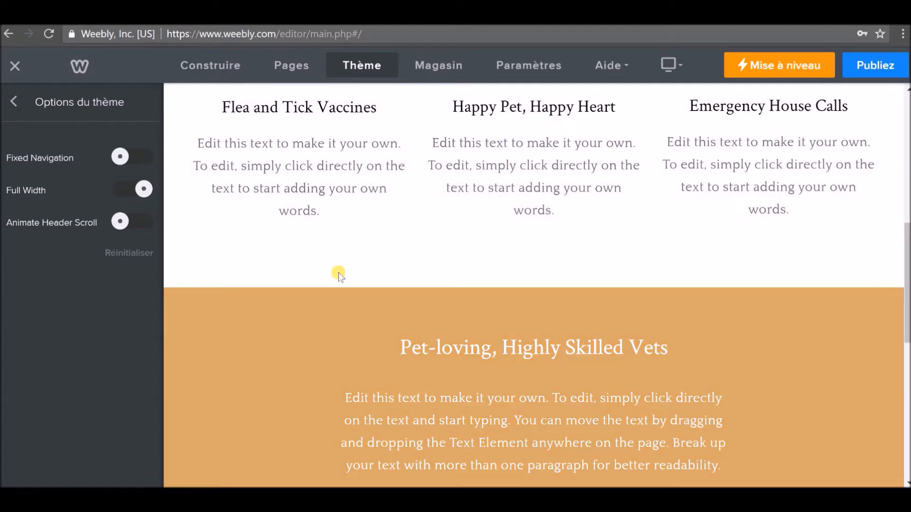
pyautogui.click(133, 158)
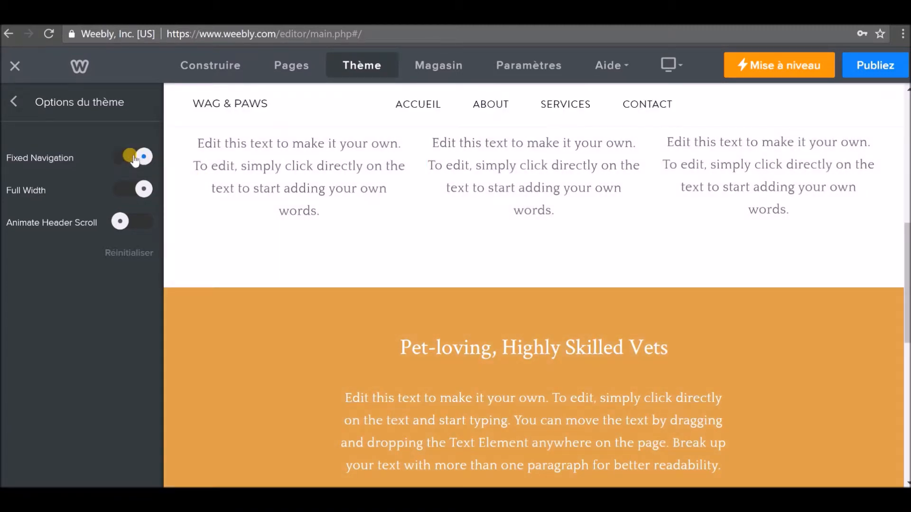
pyautogui.click(134, 158)
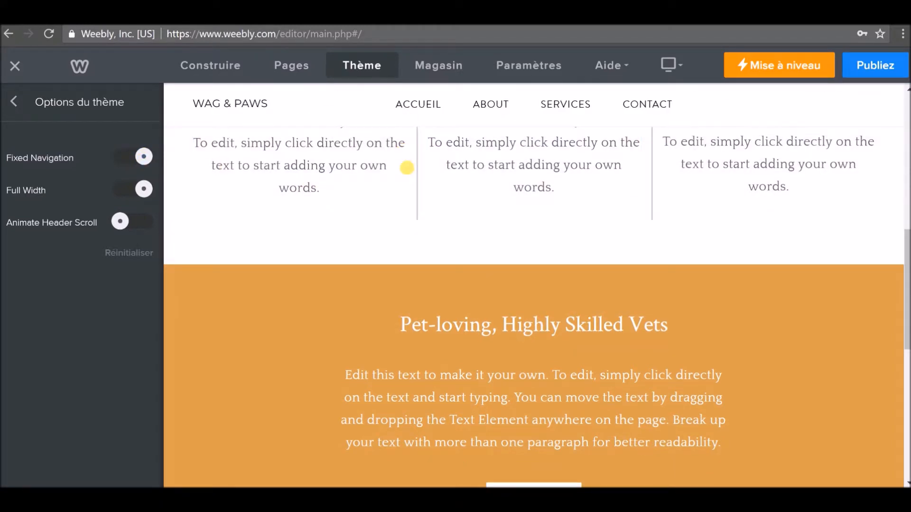
pyautogui.scroll(-3, 408, 204)
pyautogui.scroll(-3, 408, 204)
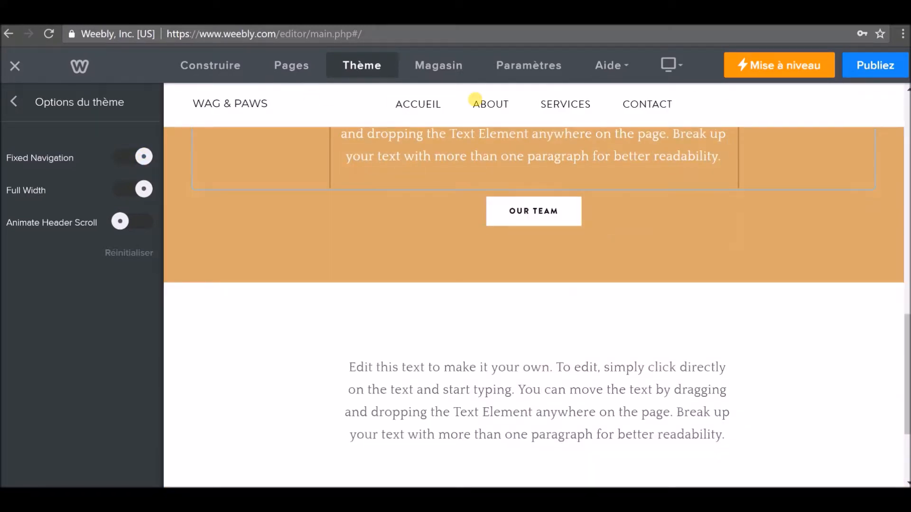
pyautogui.scroll(1, 411, 194)
pyautogui.scroll(8, 411, 194)
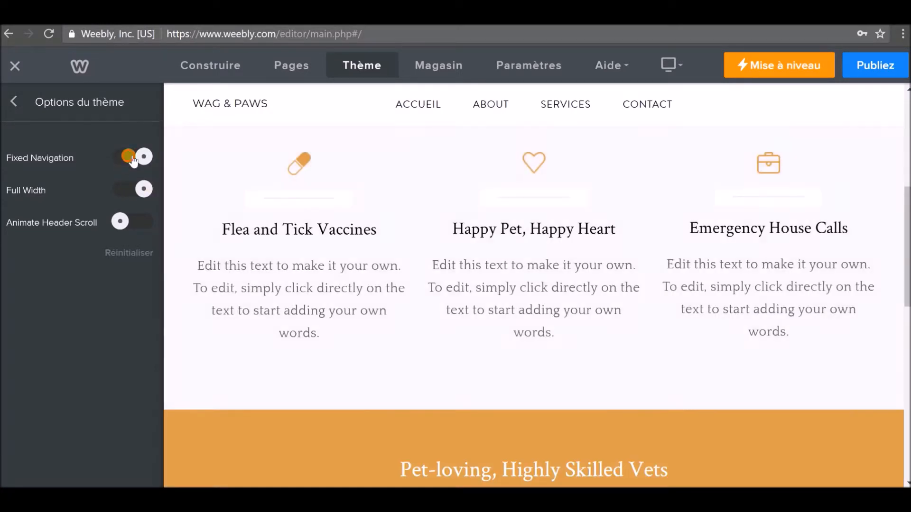
pyautogui.click(128, 161)
pyautogui.scroll(5, 462, 240)
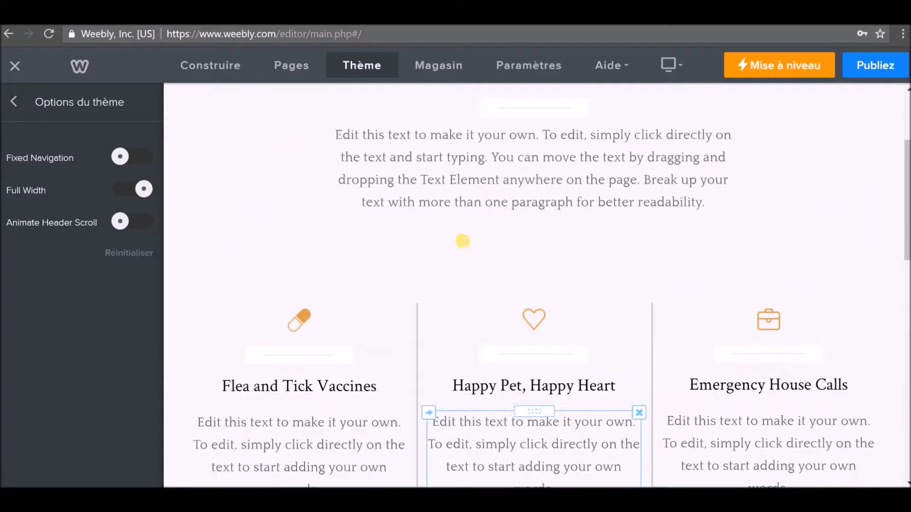
pyautogui.scroll(3, 464, 234)
pyautogui.scroll(-3, 464, 229)
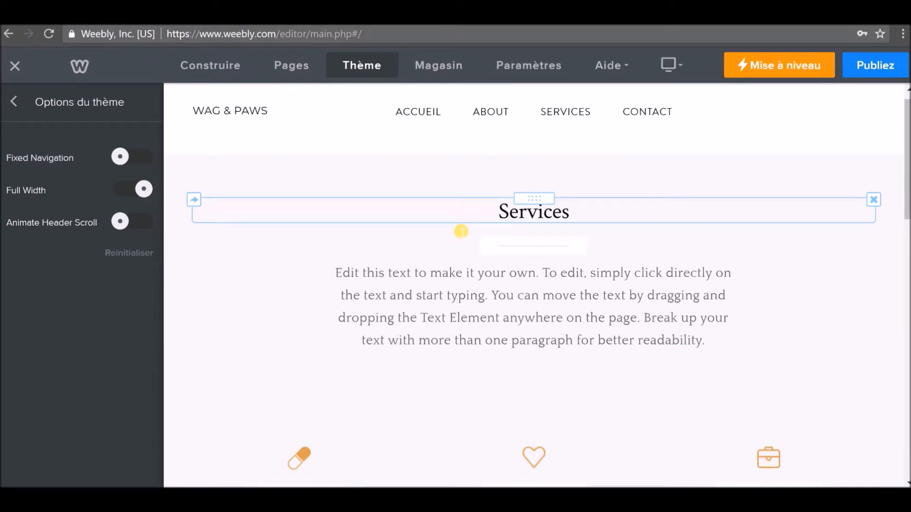
pyautogui.click(138, 157)
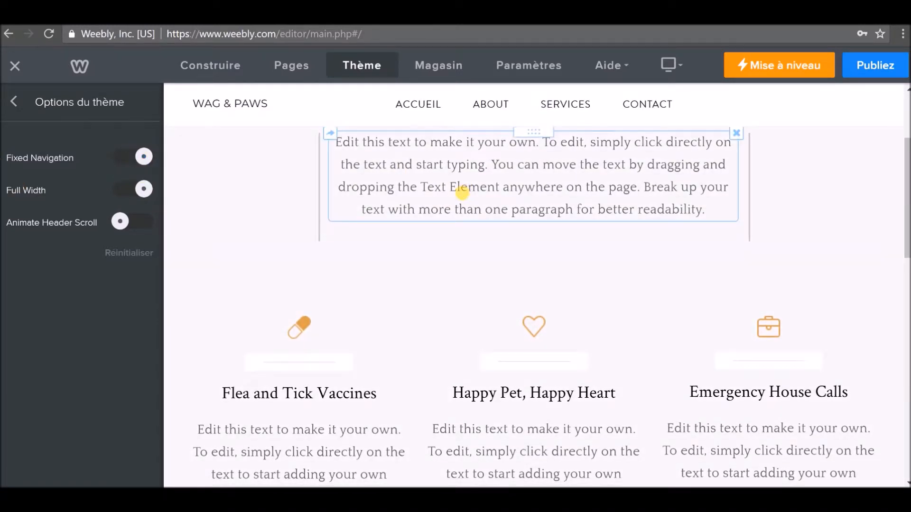
pyautogui.scroll(-3, 465, 189)
pyautogui.scroll(-4, 458, 193)
pyautogui.scroll(-2, 436, 201)
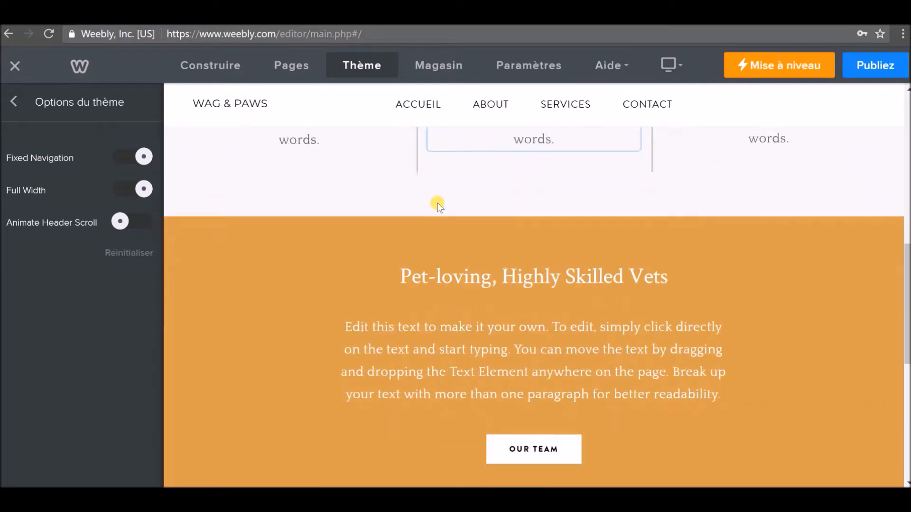
pyautogui.scroll(-1, 454, 175)
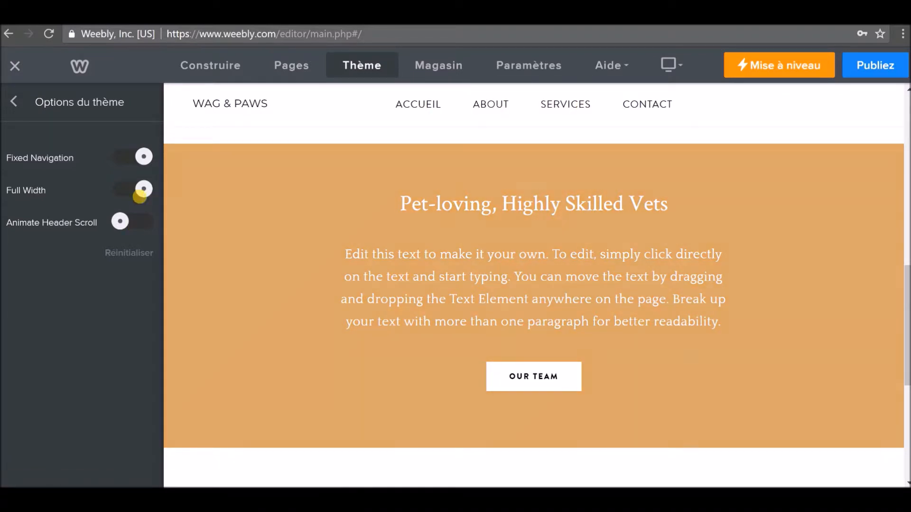
# Switch the Full Width layout option off, after briefly turning it back on.
pyautogui.click(143, 191)
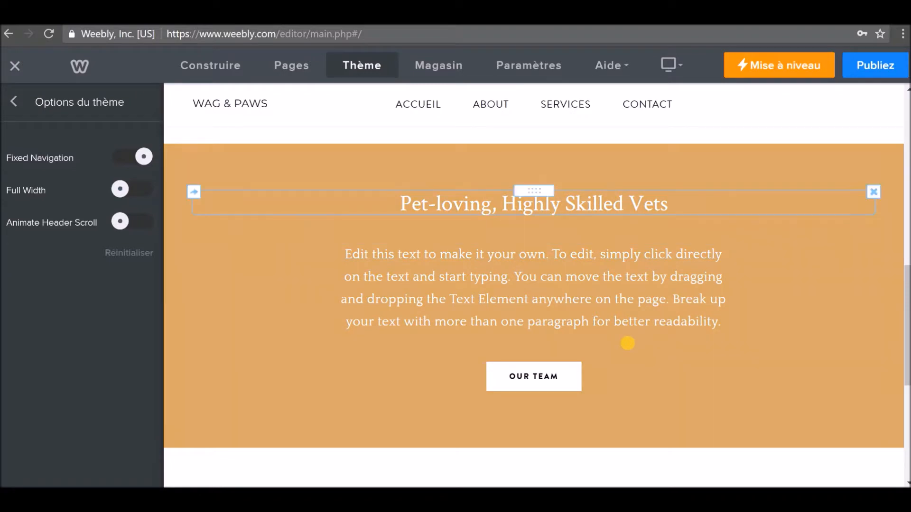
pyautogui.scroll(3, 539, 317)
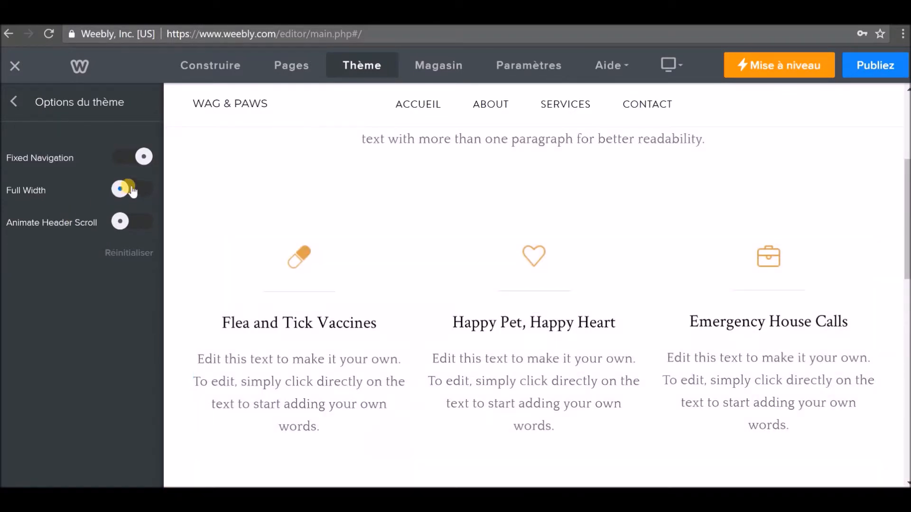
pyautogui.click(129, 189)
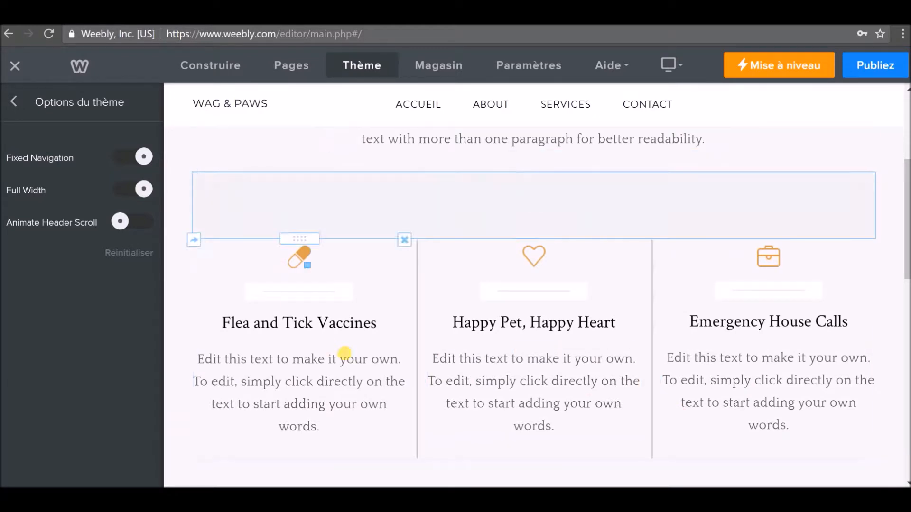
pyautogui.click(137, 191)
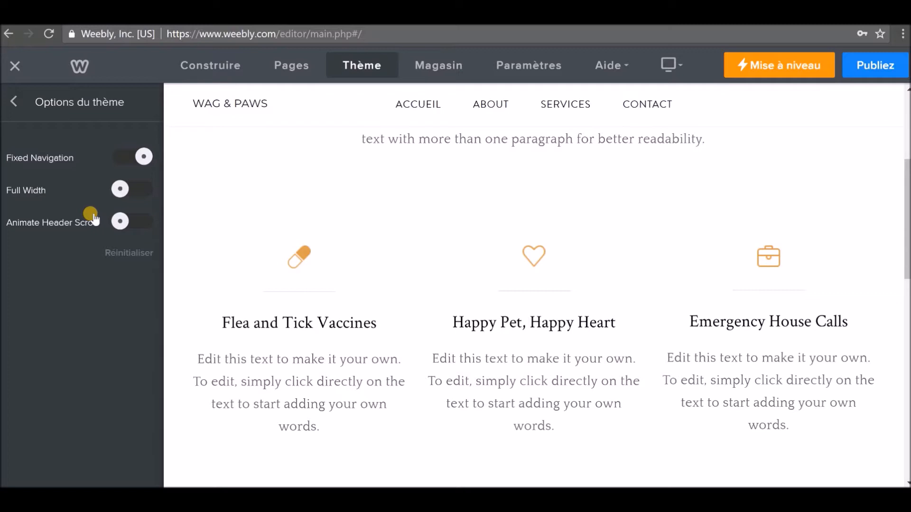
# Preview the Foncé dark style, revert to Clair, then select the paragraph under Services.
pyautogui.click(19, 95)
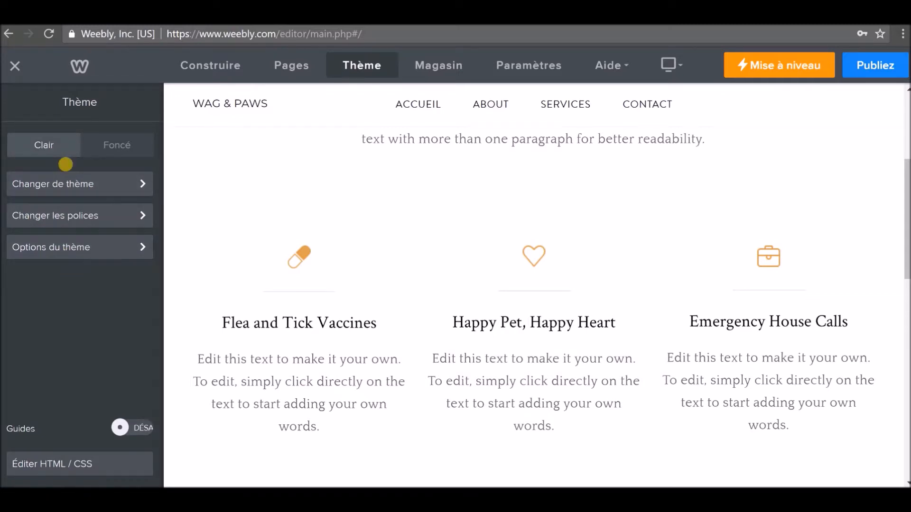
pyautogui.click(116, 148)
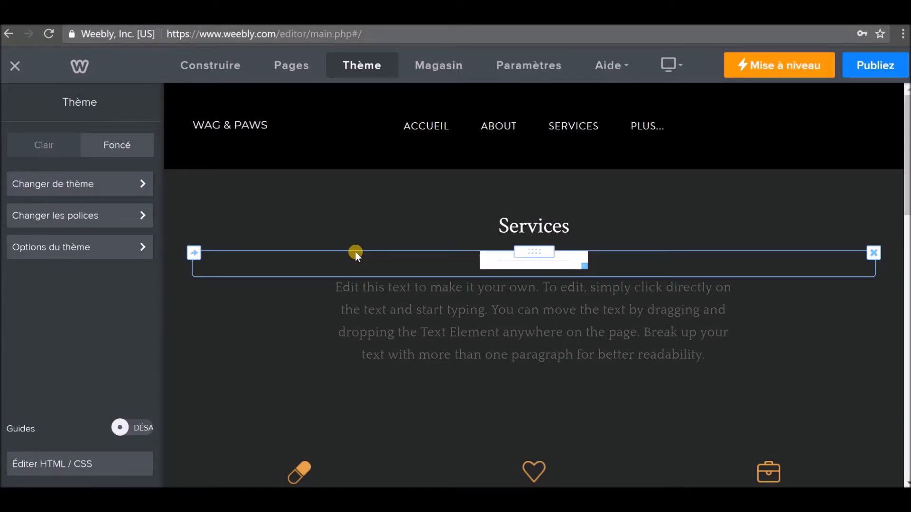
pyautogui.scroll(-2, 356, 254)
pyautogui.scroll(-10, 356, 256)
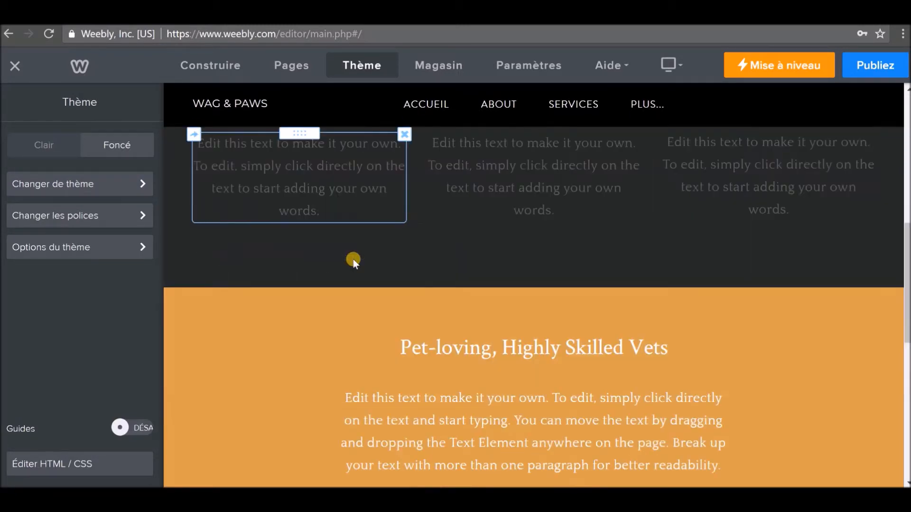
pyautogui.scroll(-2, 340, 259)
pyautogui.scroll(3, 271, 239)
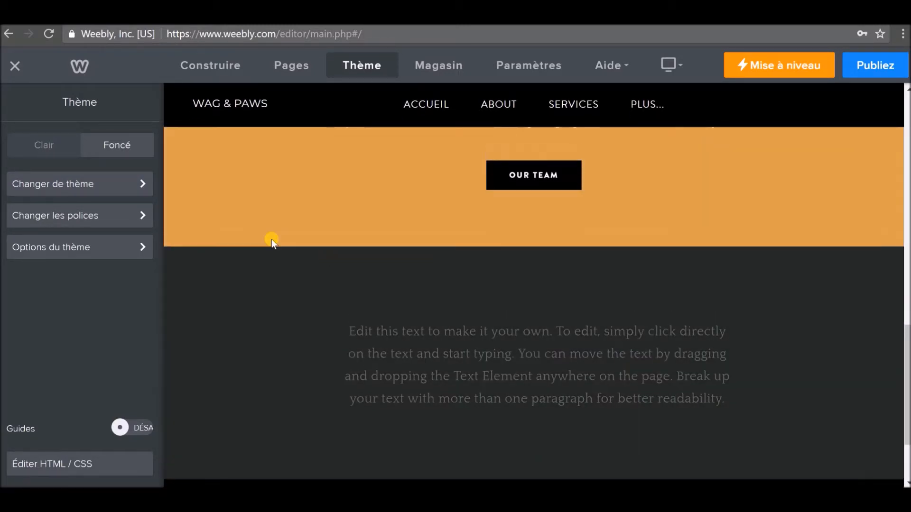
pyautogui.click(43, 150)
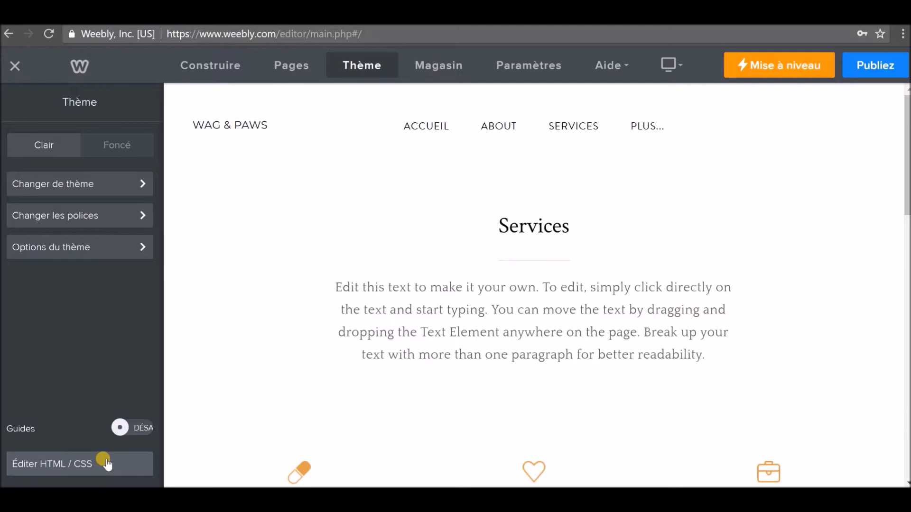
pyautogui.click(445, 331)
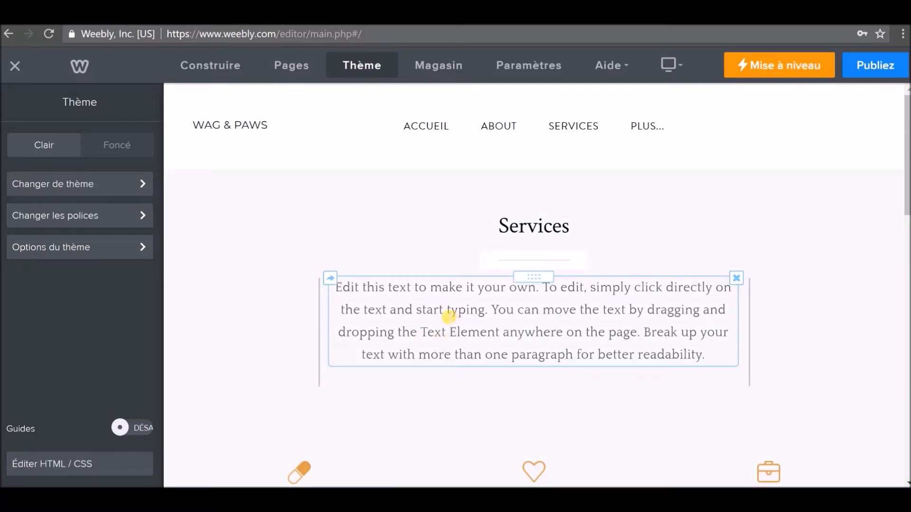
pyautogui.scroll(-3, 448, 317)
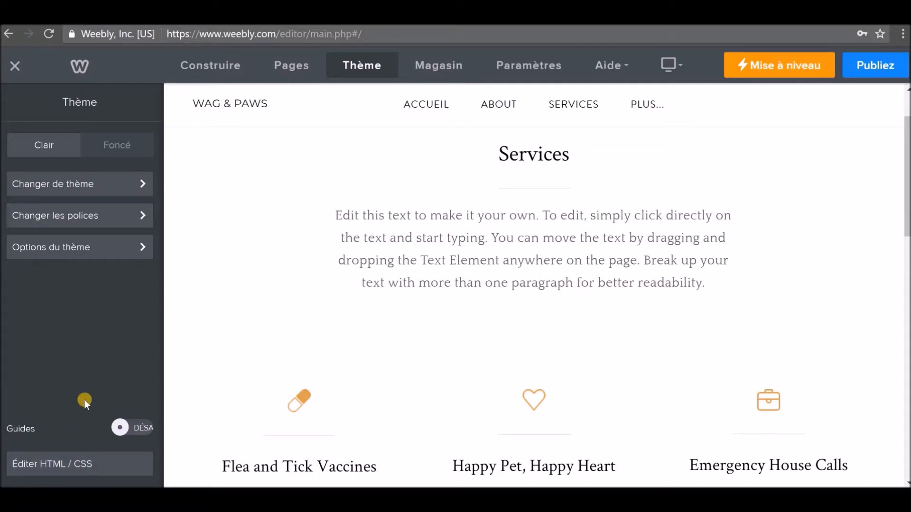
pyautogui.click(437, 68)
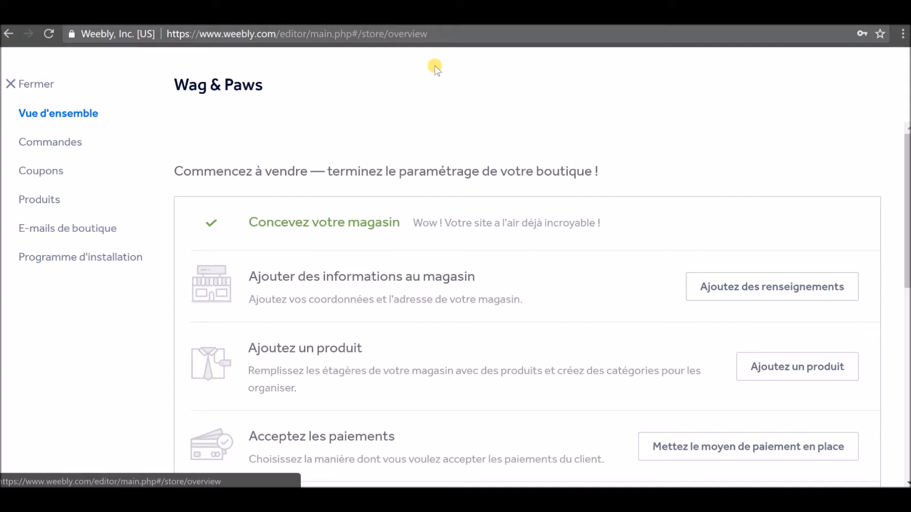
pyautogui.scroll(-2, 387, 218)
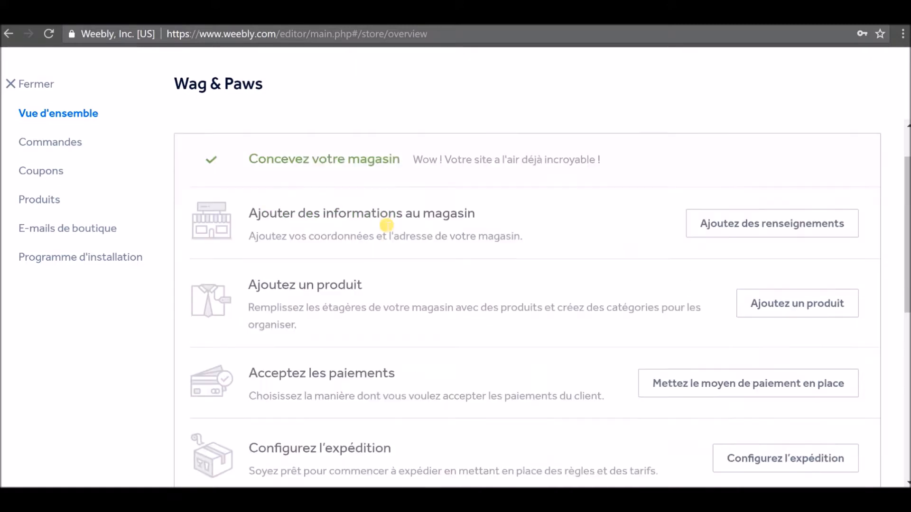
pyautogui.scroll(2, 219, 162)
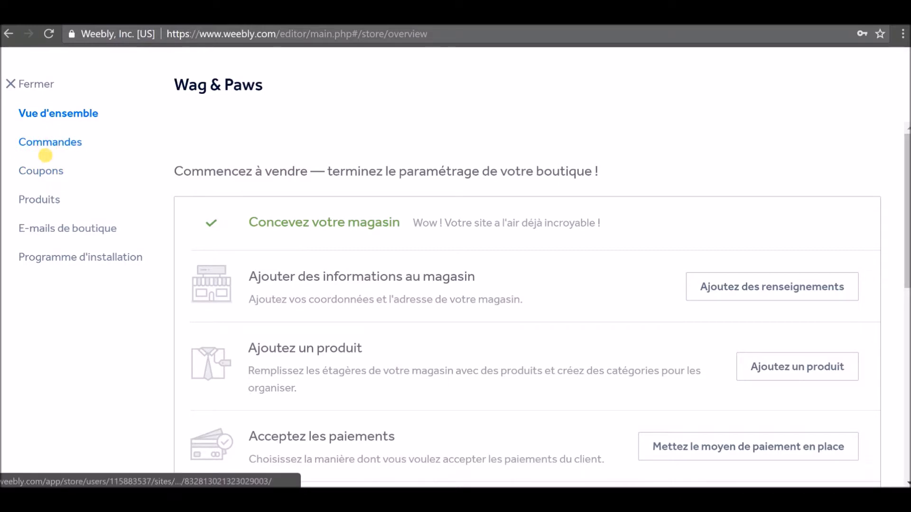
pyautogui.scroll(-2, 293, 260)
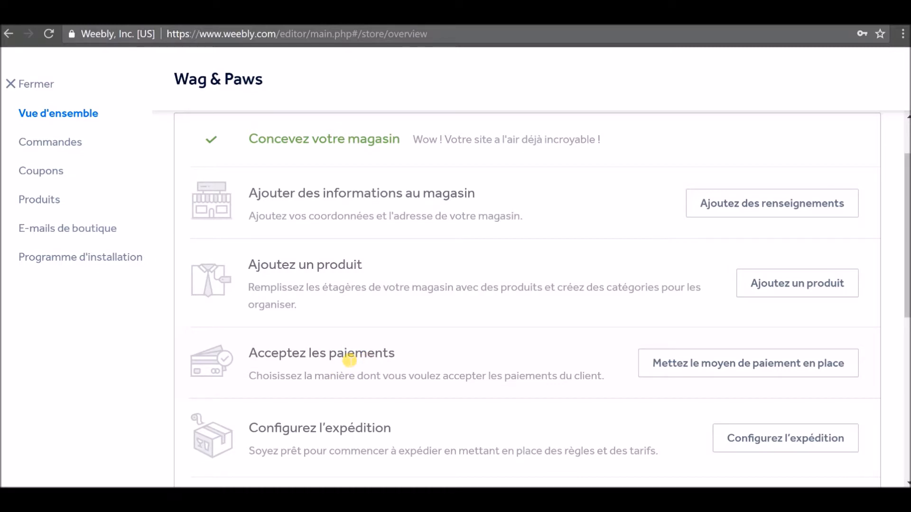
pyautogui.scroll(-2, 486, 385)
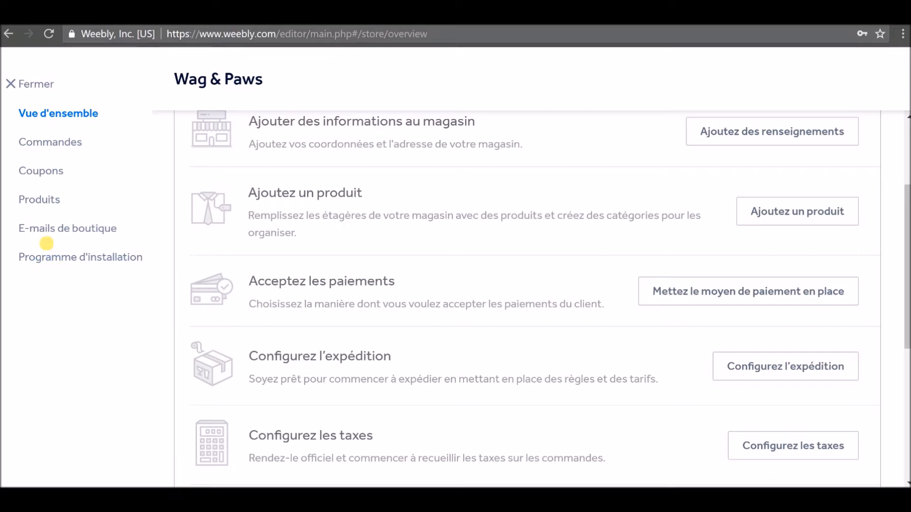
pyautogui.click(26, 84)
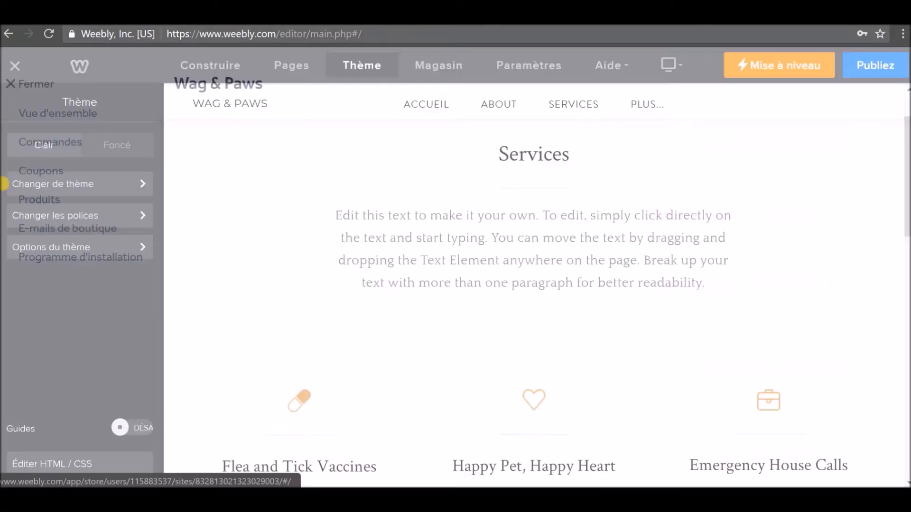
# Replace the Titre du Site 'Wag & Paws' with 'Test Site internet pour tous' and save.
pyautogui.click(534, 66)
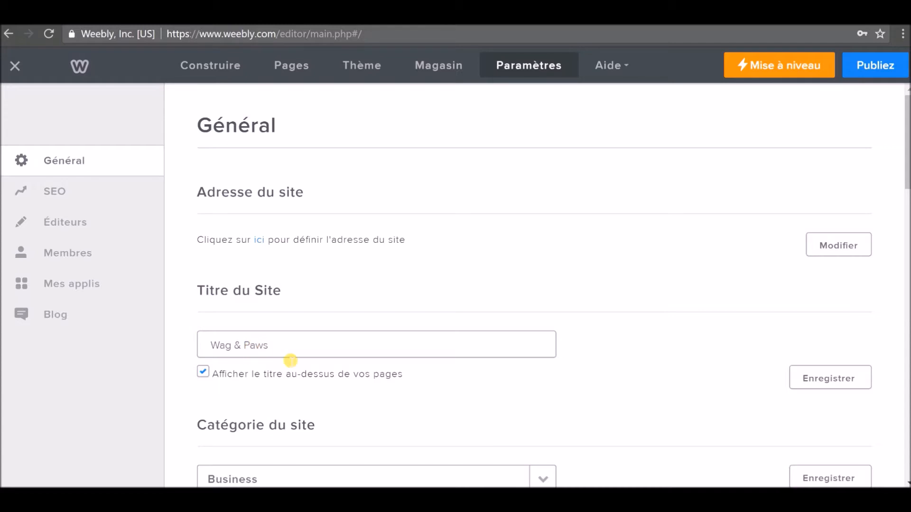
pyautogui.moveTo(285, 354); pyautogui.dragTo(126, 338)
pyautogui.write('Test Site internet pour tous')
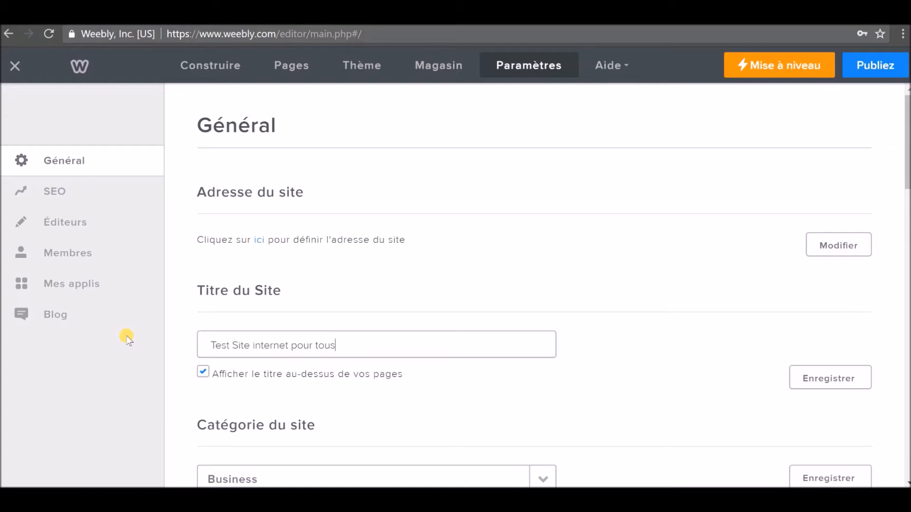
pyautogui.click(827, 377)
pyautogui.click(839, 378)
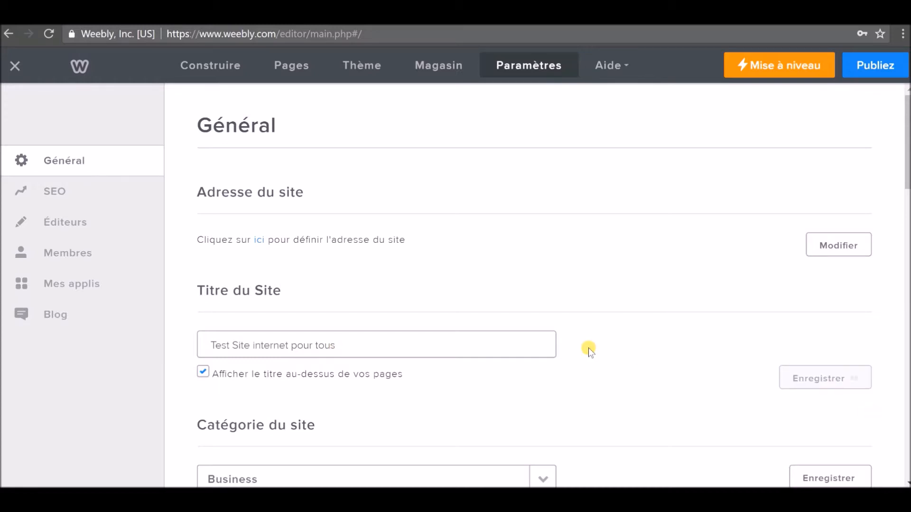
pyautogui.scroll(-2, 548, 338)
pyautogui.scroll(-1, 491, 330)
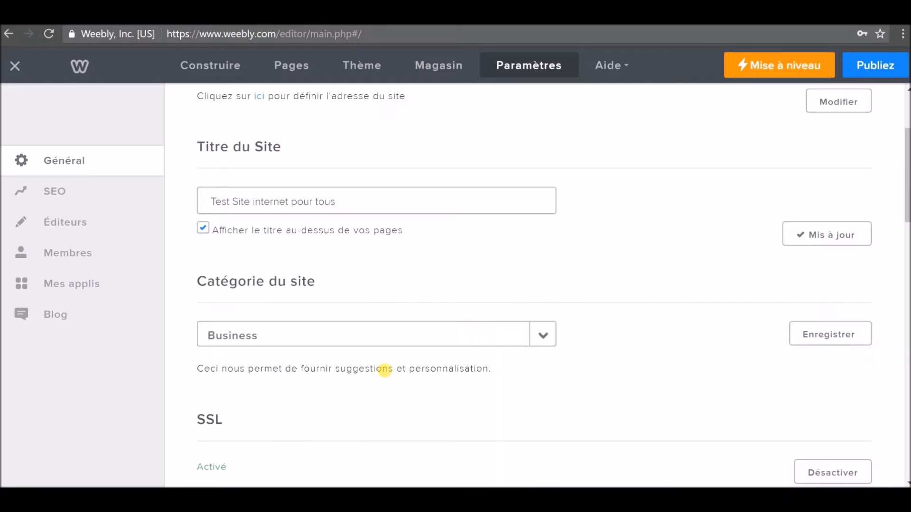
pyautogui.click(543, 333)
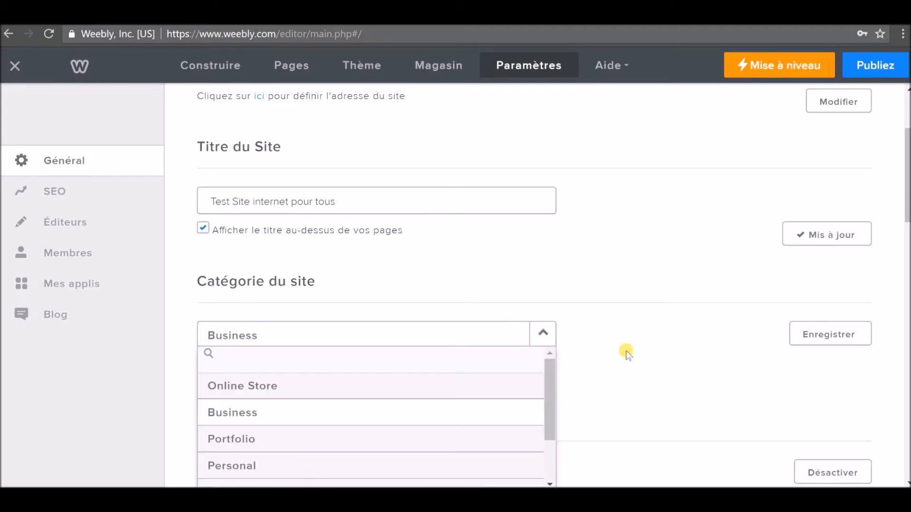
pyautogui.scroll(-3, 490, 380)
pyautogui.scroll(-2, 605, 348)
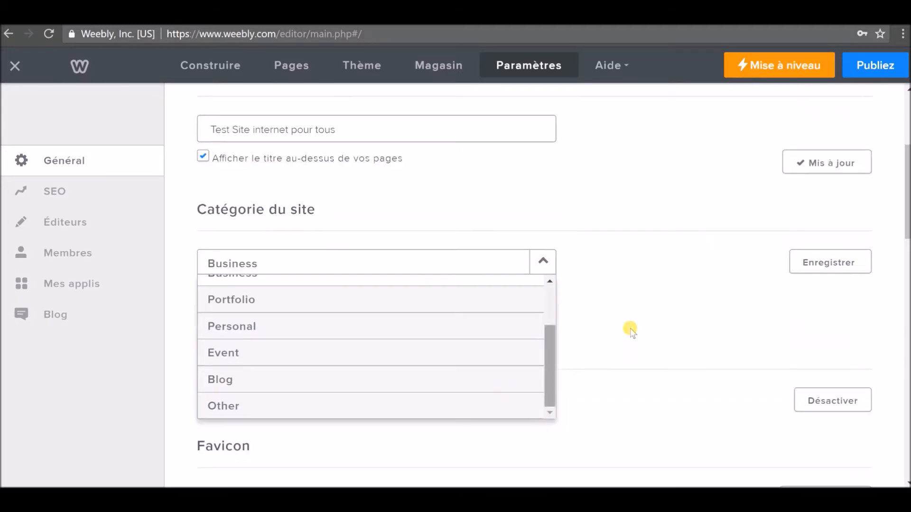
pyautogui.click(542, 265)
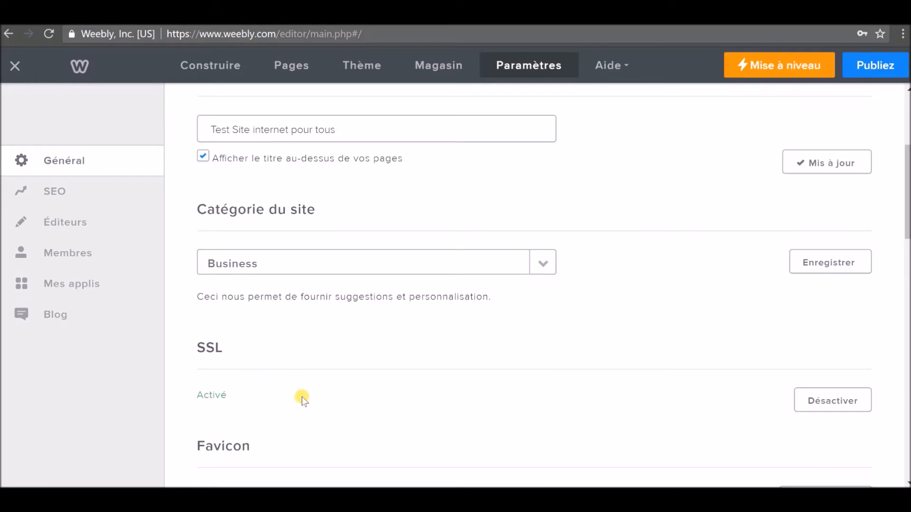
pyautogui.moveTo(223, 349); pyautogui.dragTo(198, 348)
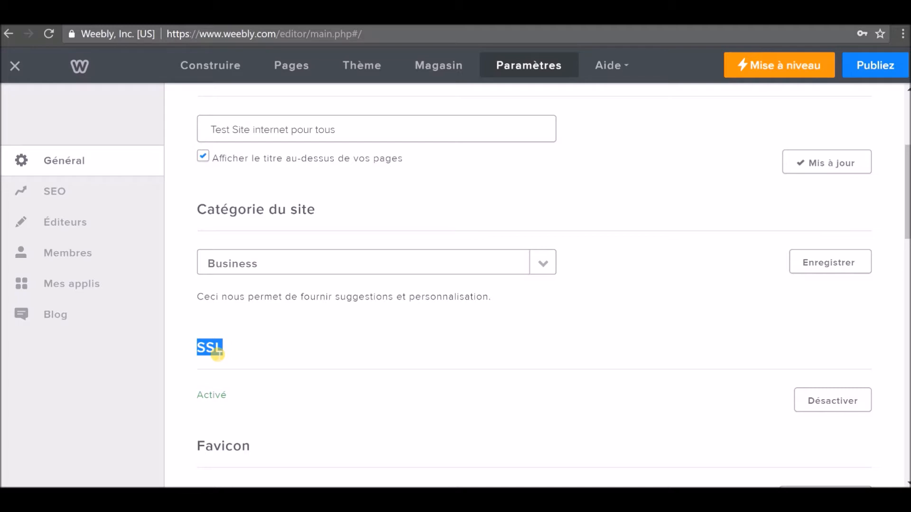
pyautogui.click(218, 353)
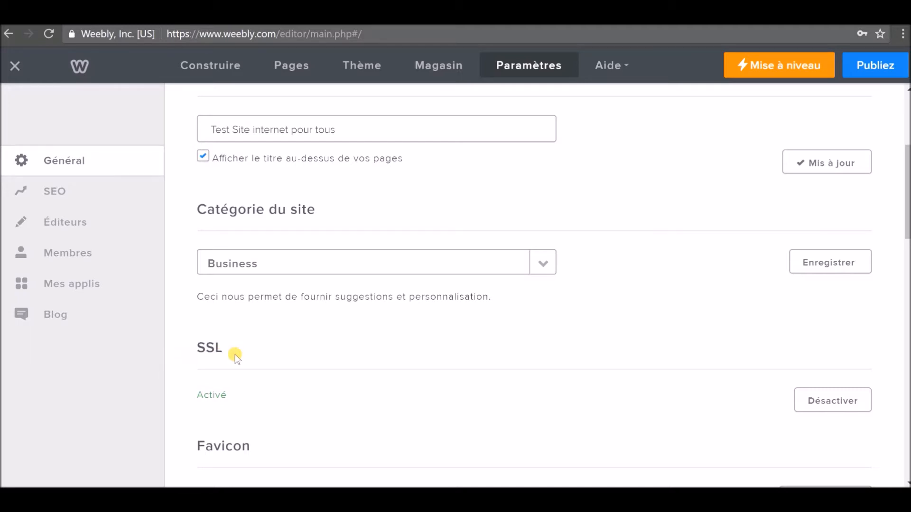
pyautogui.scroll(-3, 234, 354)
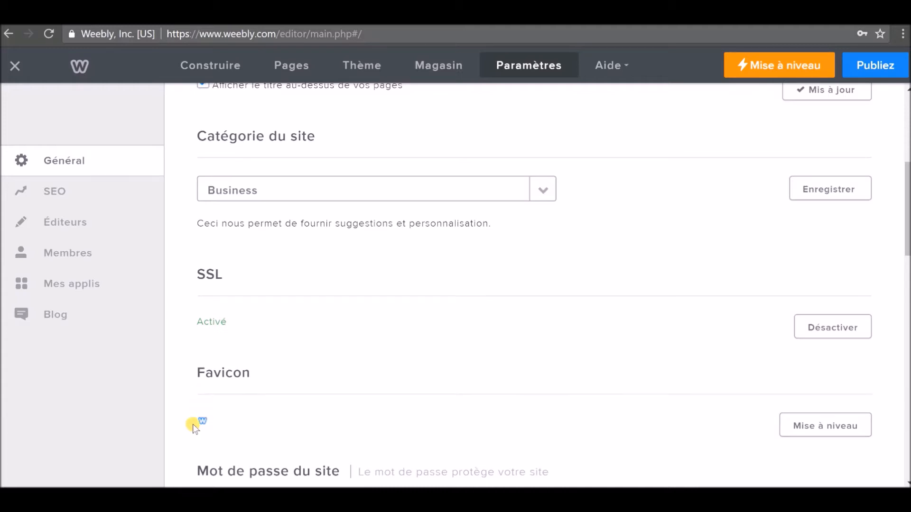
pyautogui.scroll(-3, 192, 424)
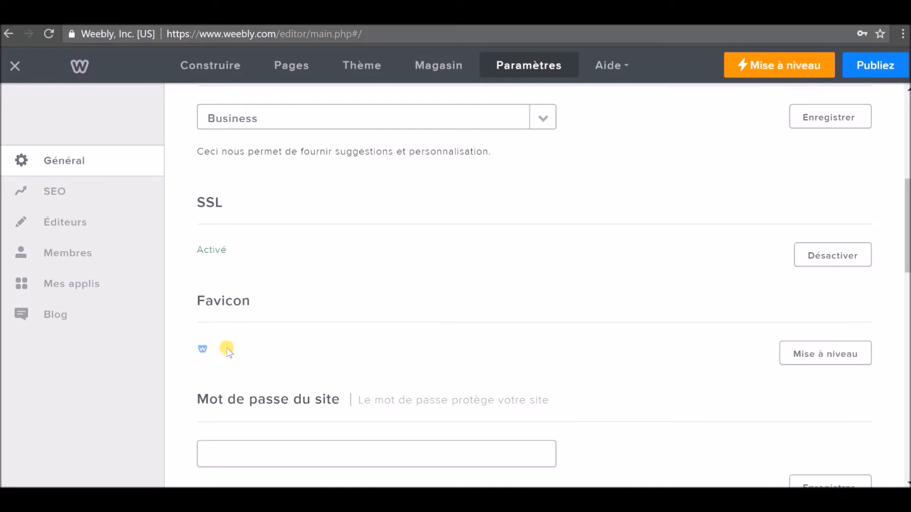
pyautogui.scroll(-3, 228, 348)
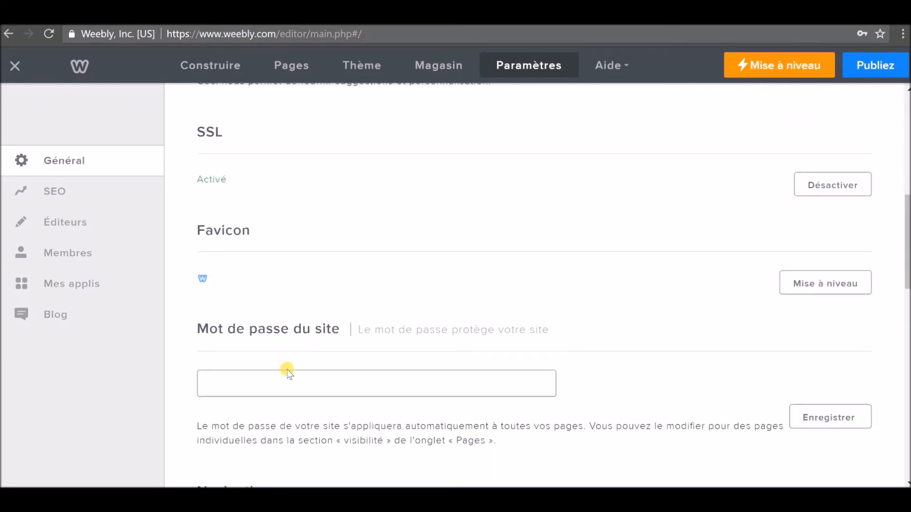
pyautogui.scroll(-3, 287, 370)
pyautogui.scroll(-3, 310, 338)
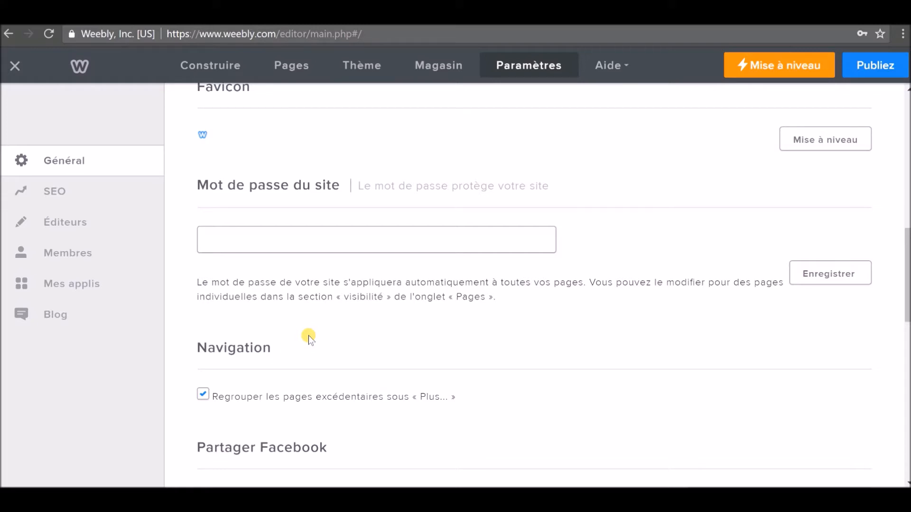
pyautogui.scroll(-3, 308, 335)
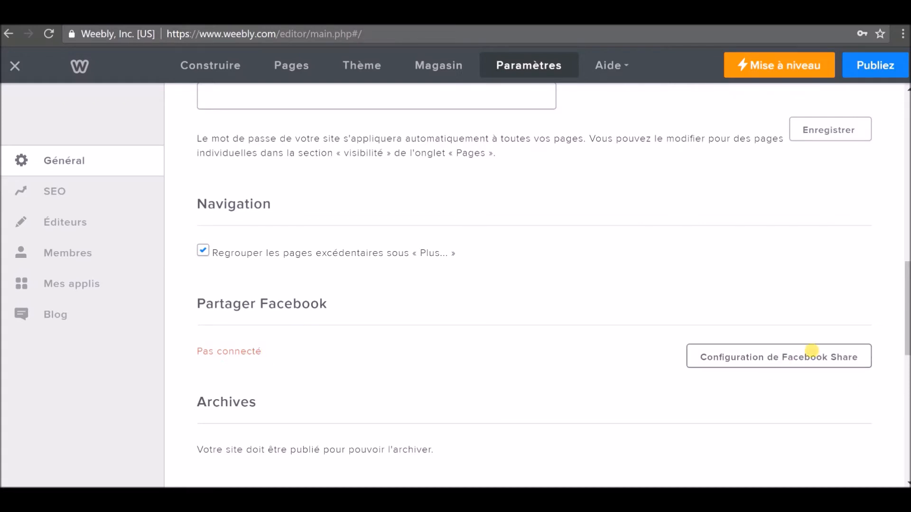
pyautogui.scroll(-2, 349, 337)
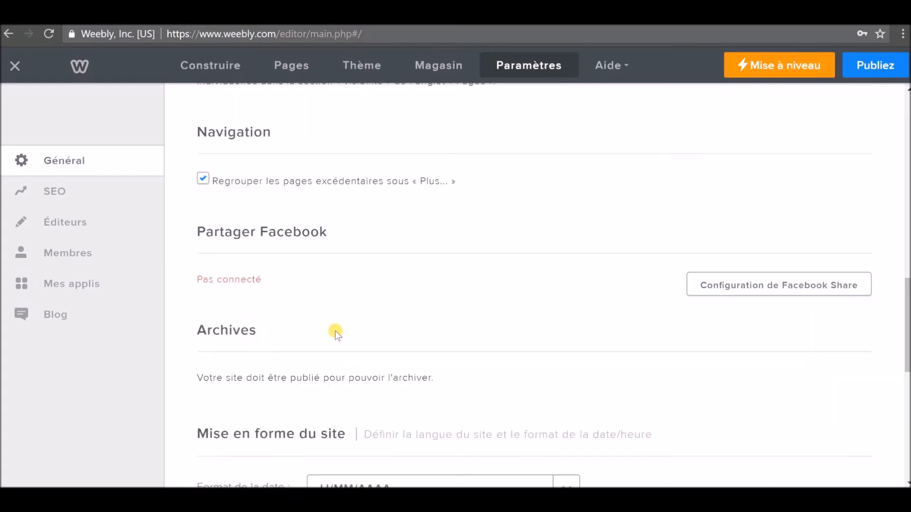
pyautogui.scroll(-2, 323, 335)
pyautogui.scroll(-3, 323, 338)
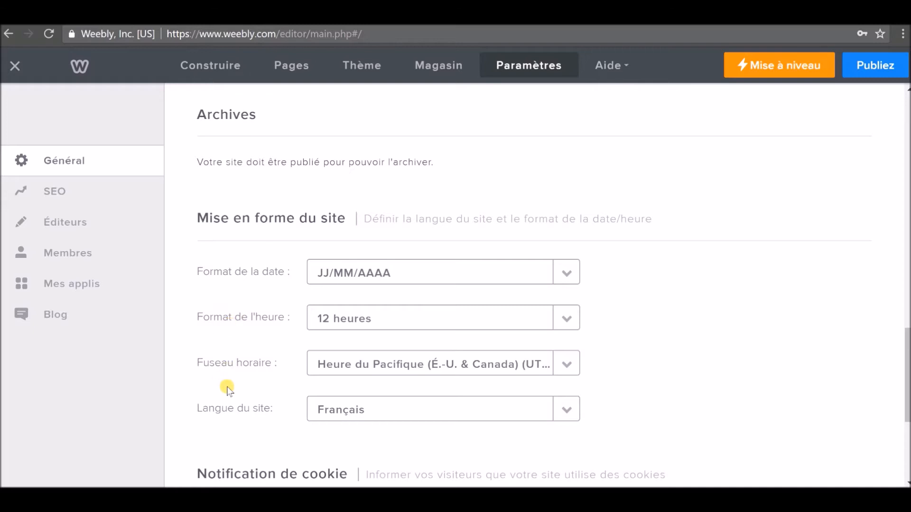
pyautogui.scroll(-3, 228, 386)
pyautogui.scroll(-2, 268, 375)
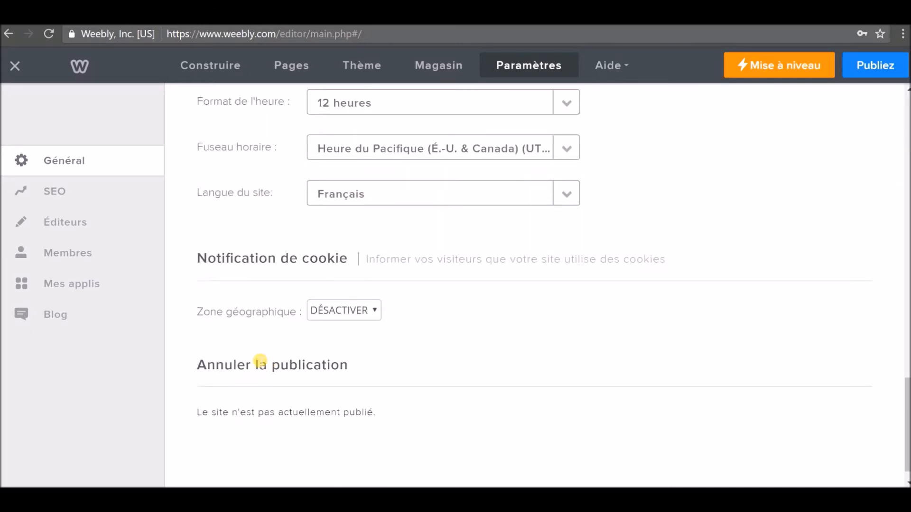
pyautogui.scroll(3, 297, 315)
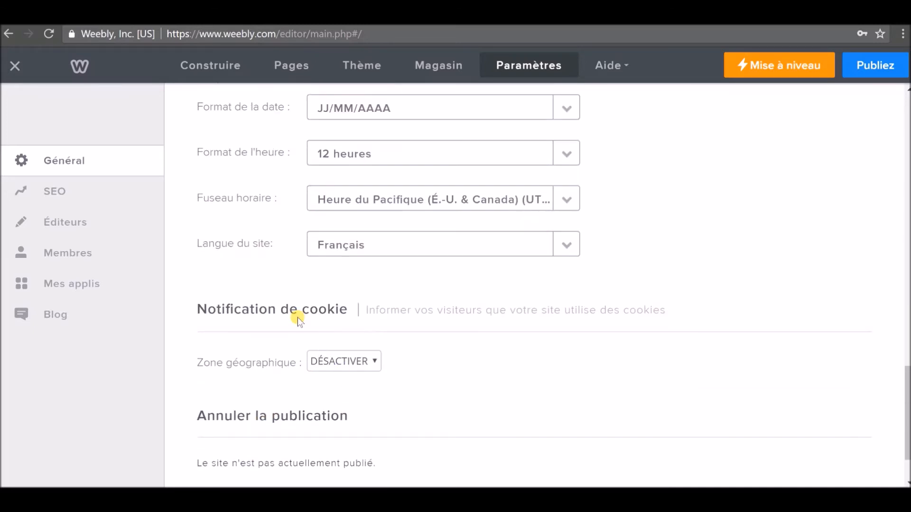
# Look over the SEO description, meta keywords and code fields, then go to Éditeurs.
pyautogui.click(56, 192)
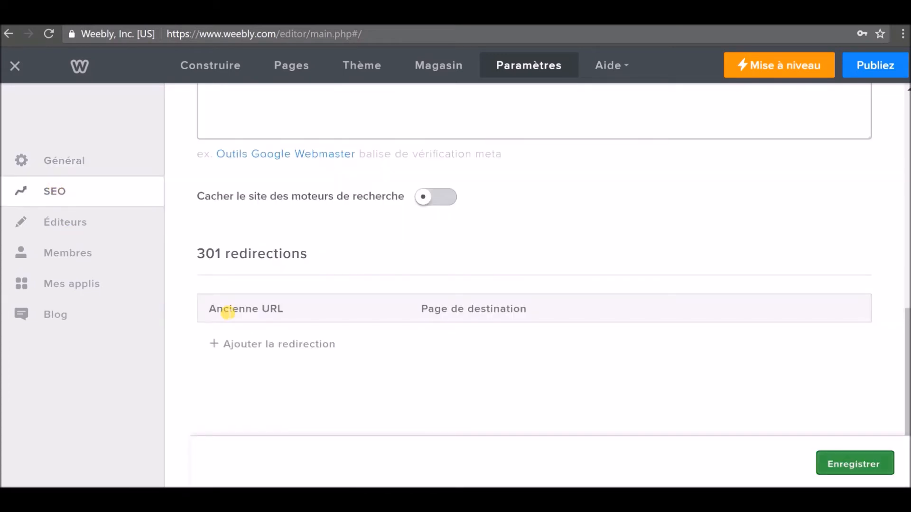
pyautogui.scroll(6, 264, 321)
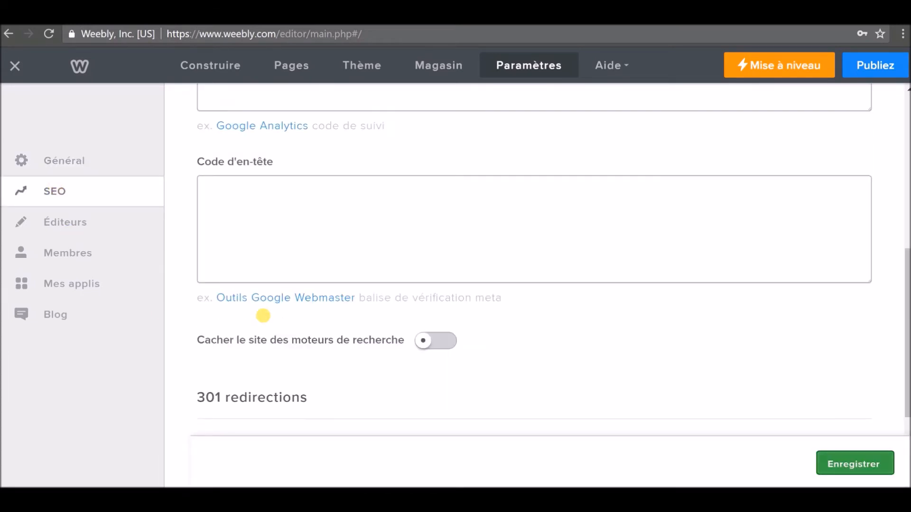
pyautogui.scroll(5, 332, 337)
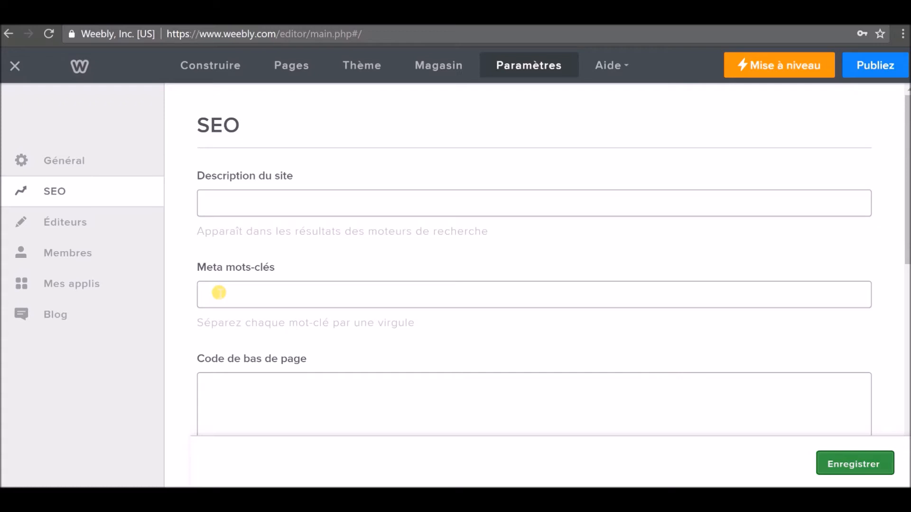
pyautogui.click(63, 225)
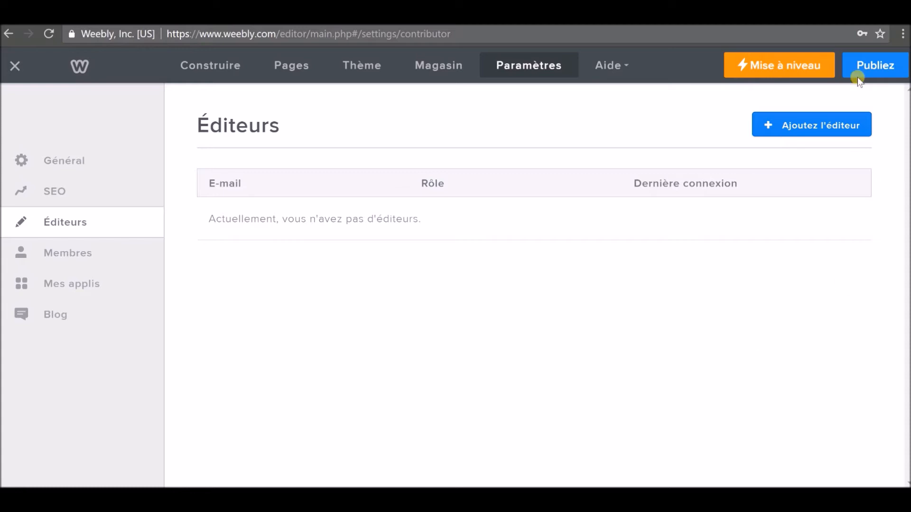
# Bring up the Ajoutez l'éditeur invitation form, review its Autorisations cards, then go to Membres.
pyautogui.click(820, 127)
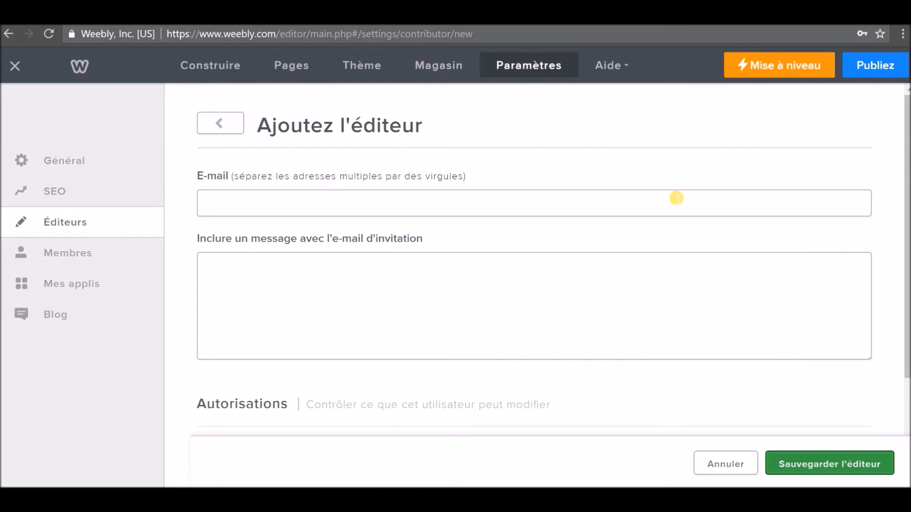
pyautogui.scroll(-3, 490, 266)
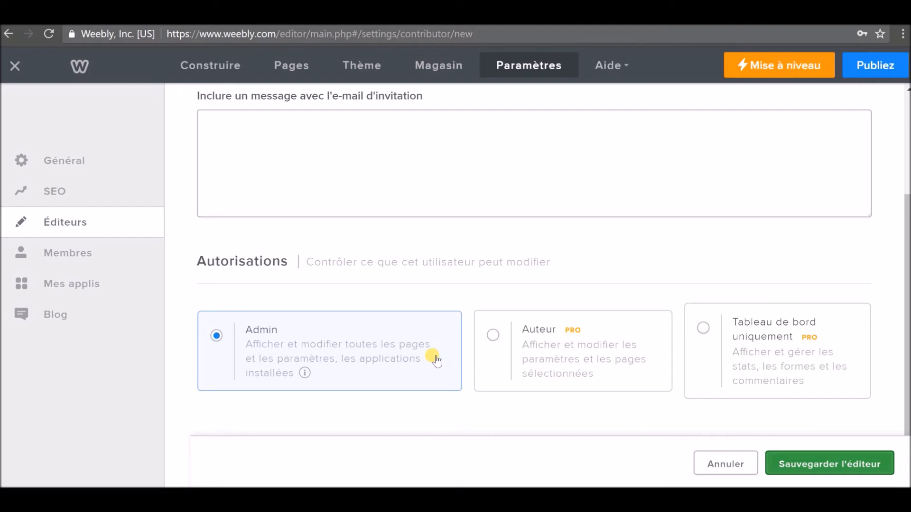
pyautogui.scroll(3, 436, 360)
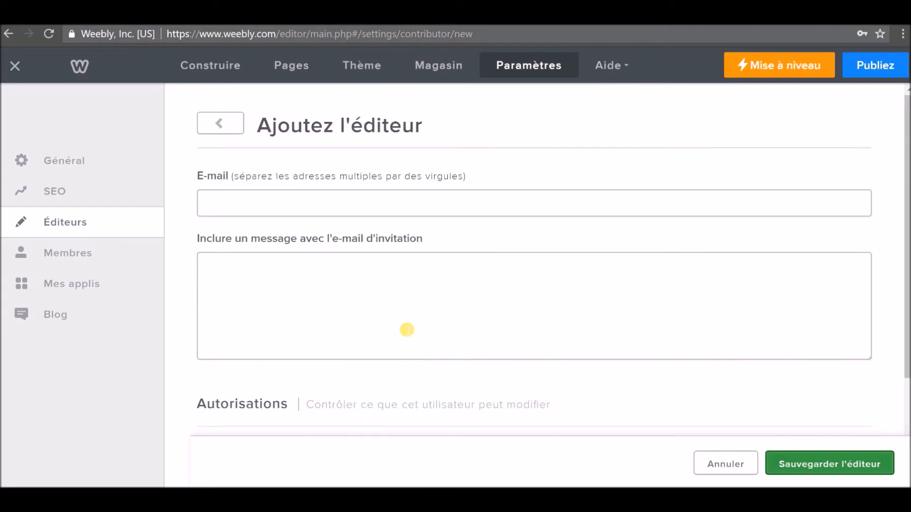
pyautogui.click(96, 258)
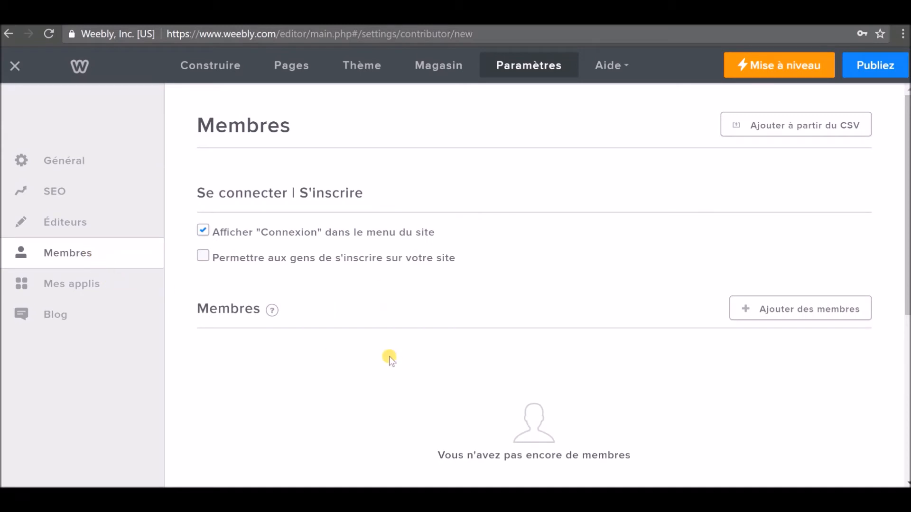
# Scroll through the Membres and groups settings, then go to Mes applis.
pyautogui.scroll(-3, 386, 359)
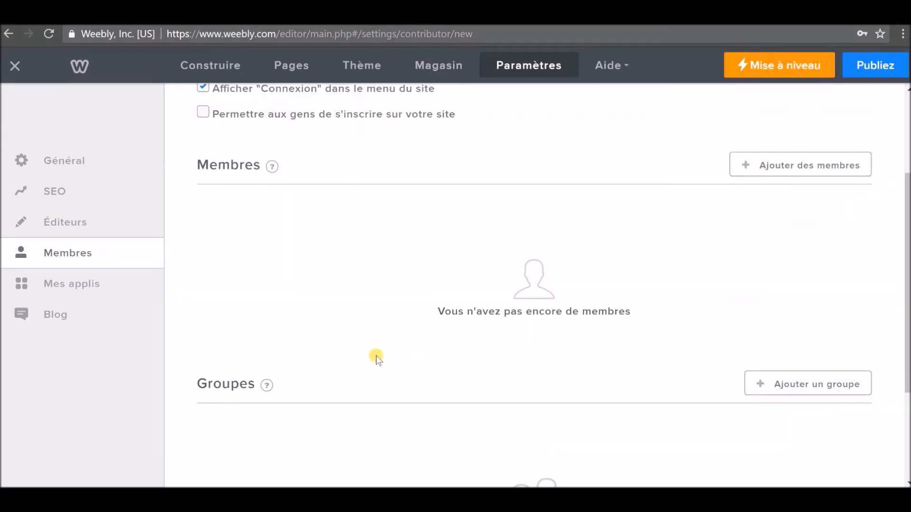
pyautogui.scroll(-2, 387, 354)
pyautogui.scroll(3, 383, 351)
pyautogui.scroll(2, 383, 351)
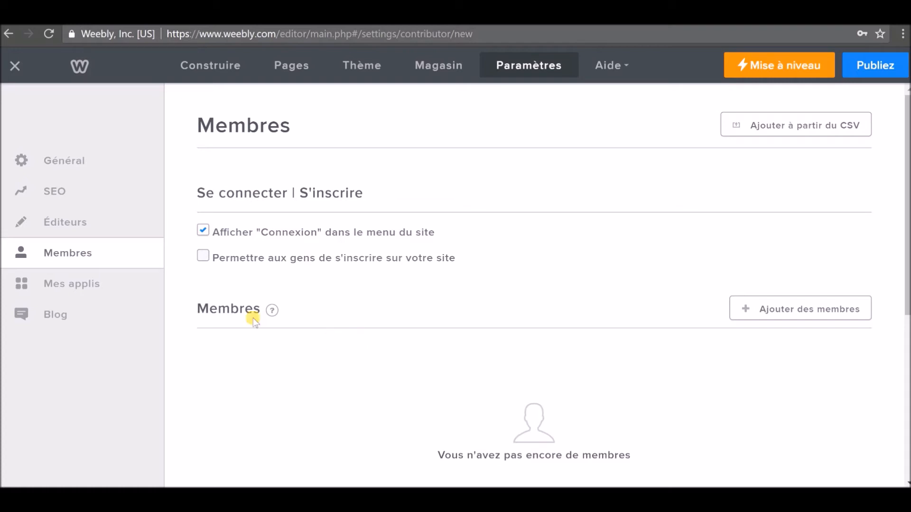
pyautogui.click(105, 292)
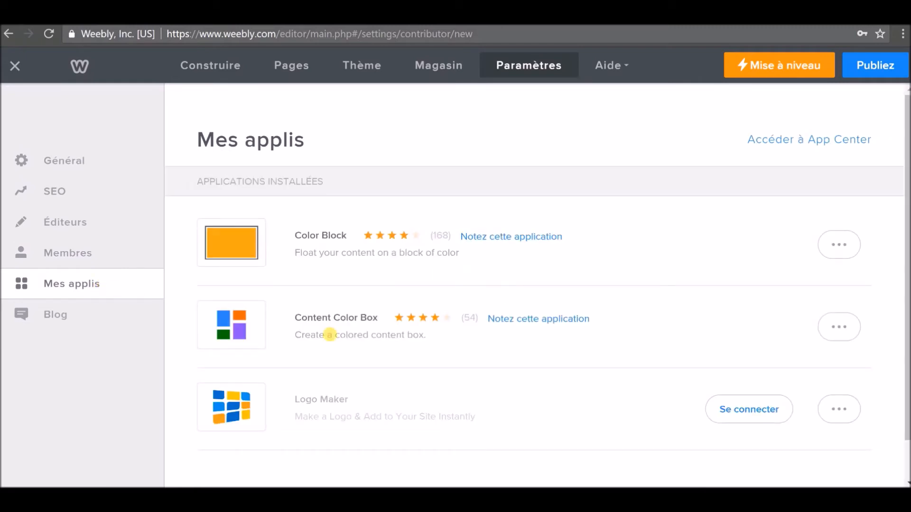
# Scroll the installed apps list, then bring up the Blog settings page.
pyautogui.scroll(-1, 291, 331)
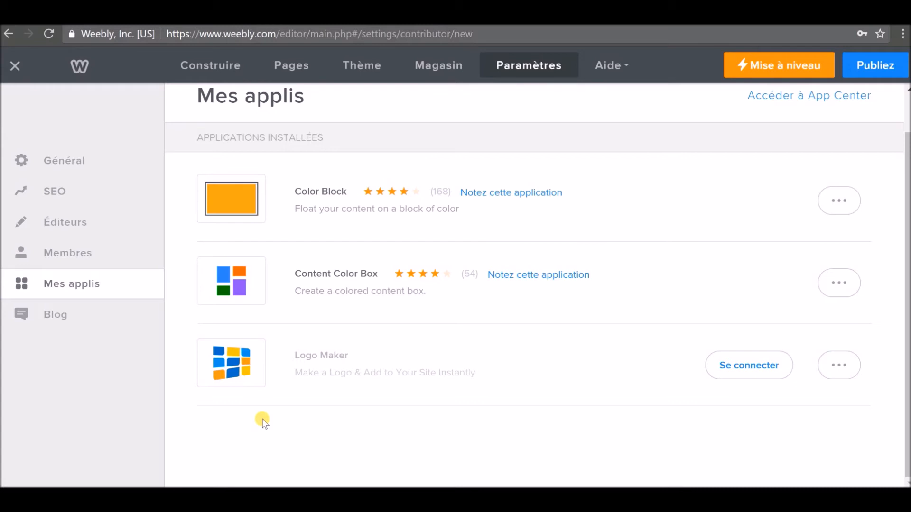
pyautogui.click(78, 315)
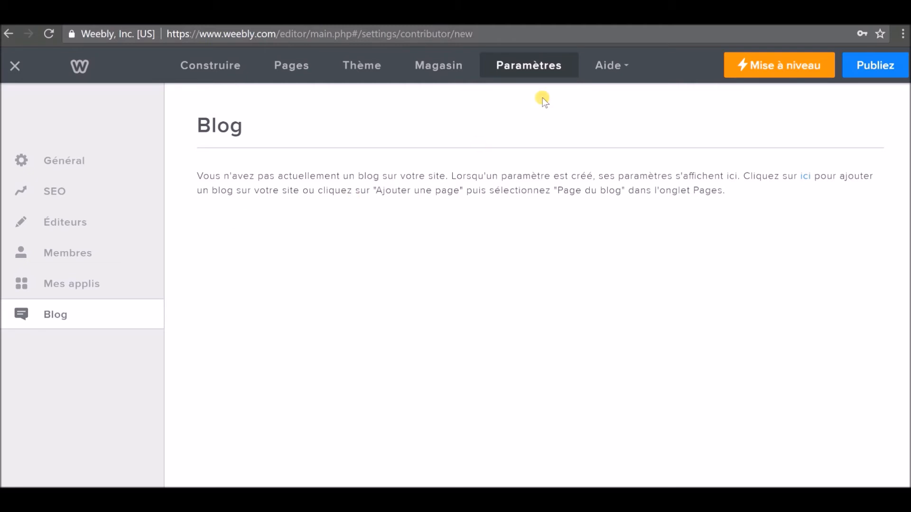
# Check the Aide help menu, then return to the Construire editor showing the Services page.
pyautogui.click(605, 69)
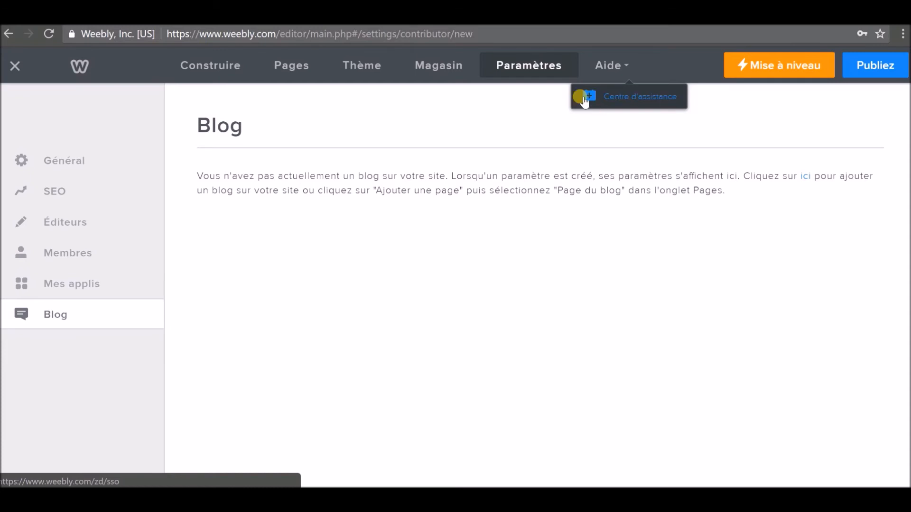
pyautogui.click(232, 71)
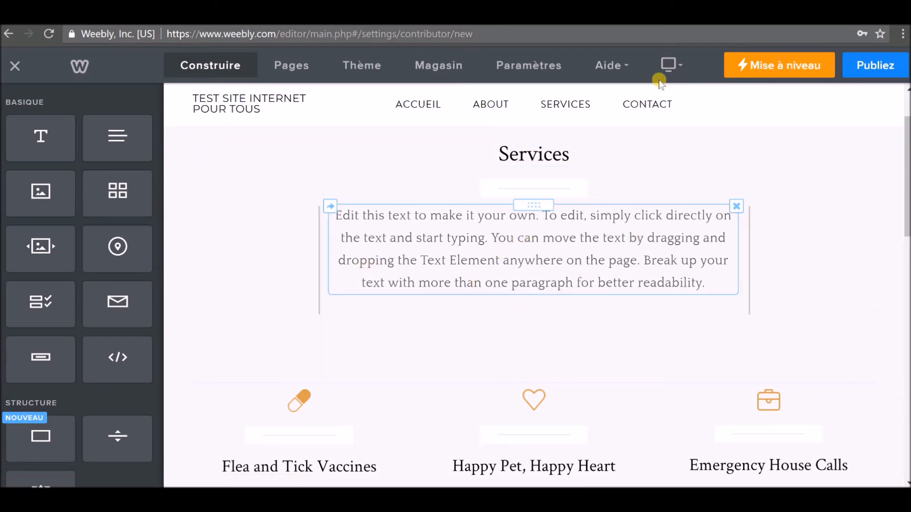
# Switch the preview to Mobile, scroll the Services page, and open the hamburger navigation menu.
pyautogui.click(670, 64)
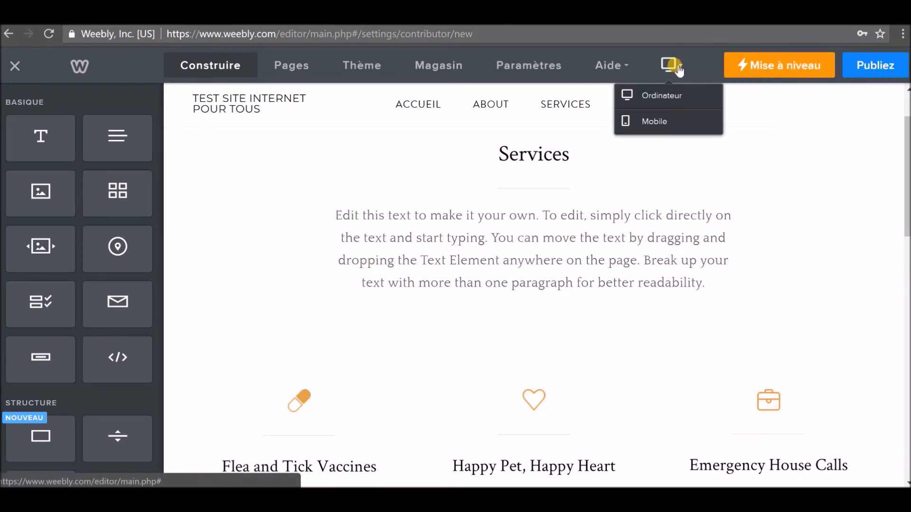
pyautogui.click(658, 122)
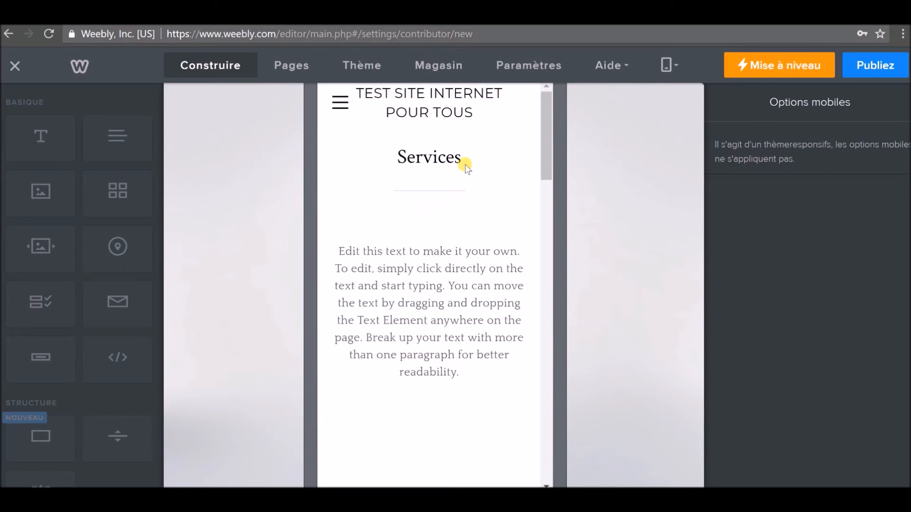
pyautogui.scroll(-10, 384, 197)
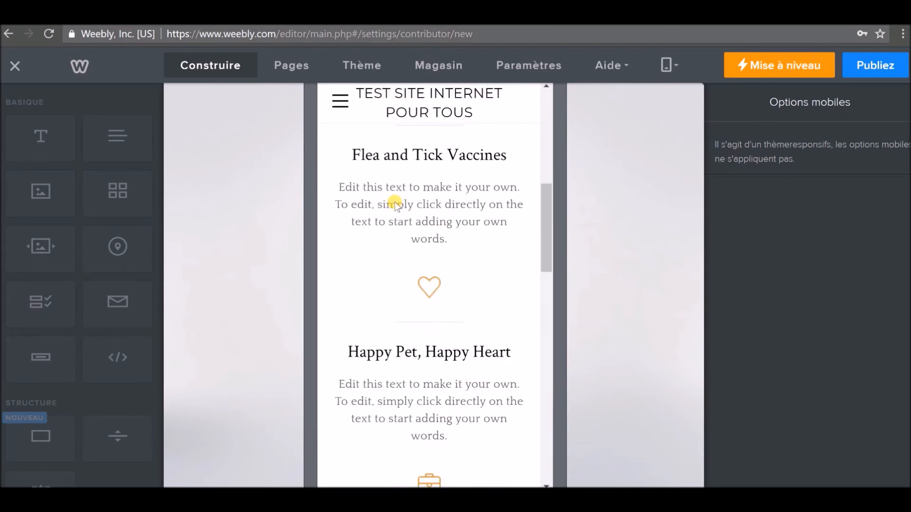
pyautogui.scroll(-12, 398, 205)
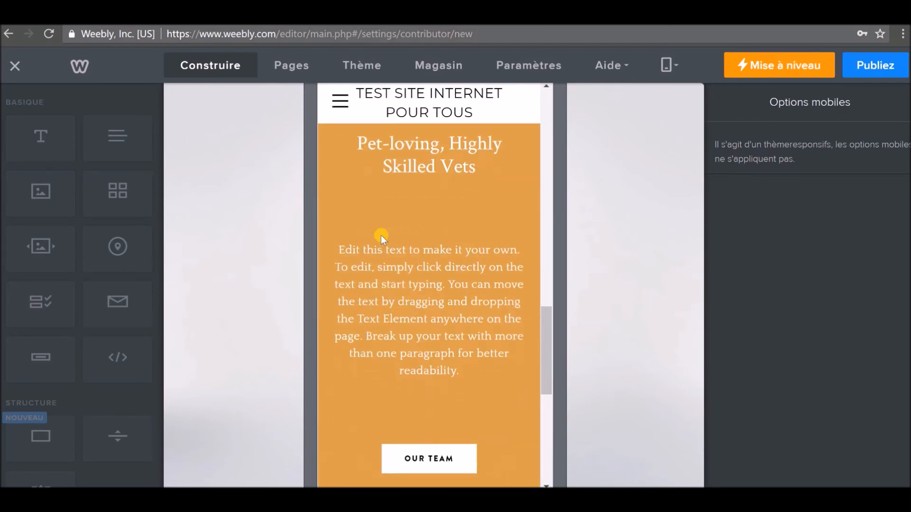
pyautogui.scroll(-5, 384, 240)
pyautogui.scroll(8, 388, 235)
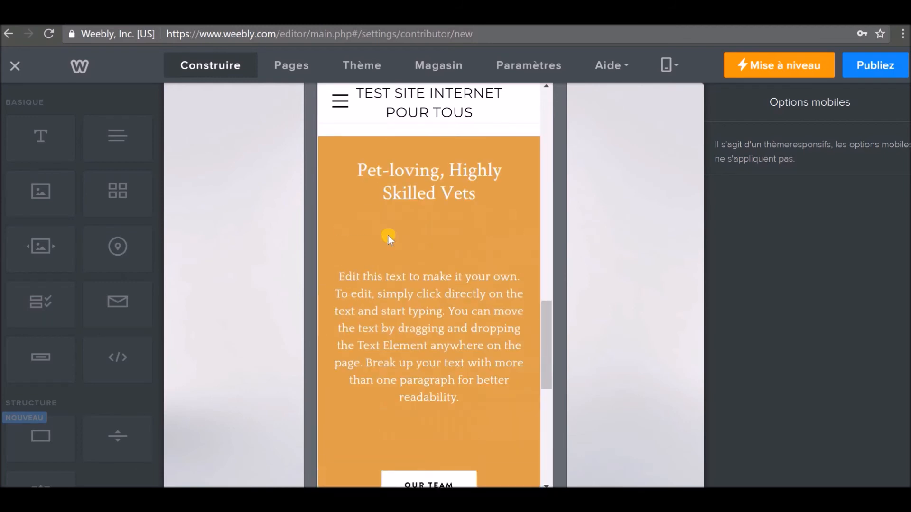
pyautogui.scroll(10, 387, 234)
pyautogui.click(340, 100)
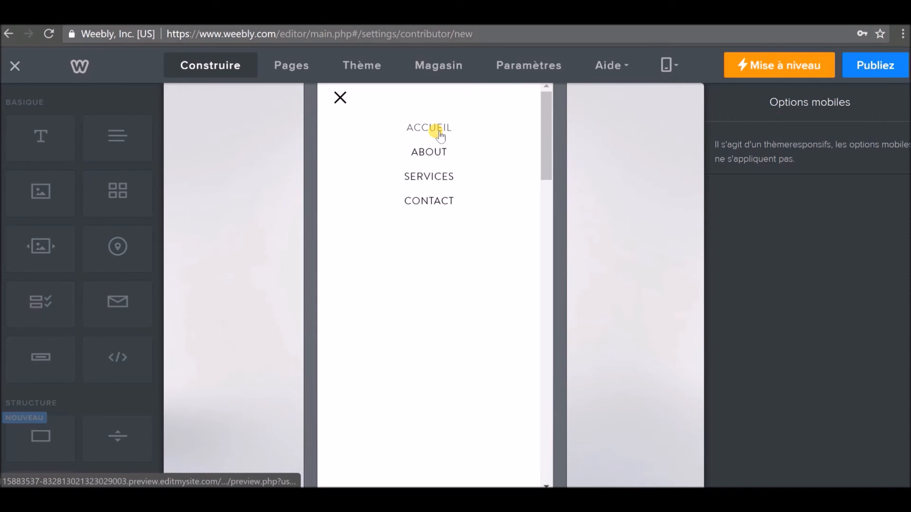
# Go to the ACCUEIL home page in the mobile preview and scroll through its upper sections.
pyautogui.click(429, 127)
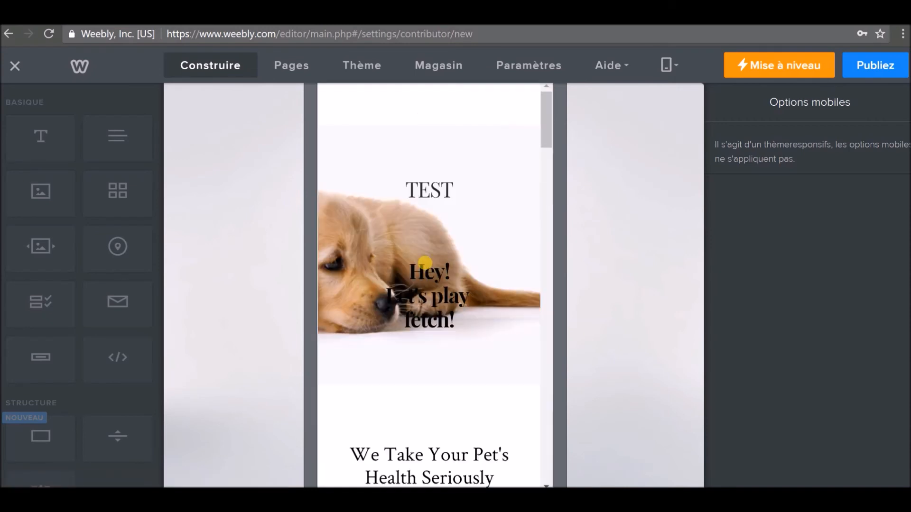
pyautogui.scroll(-2, 432, 268)
pyautogui.scroll(-3, 401, 279)
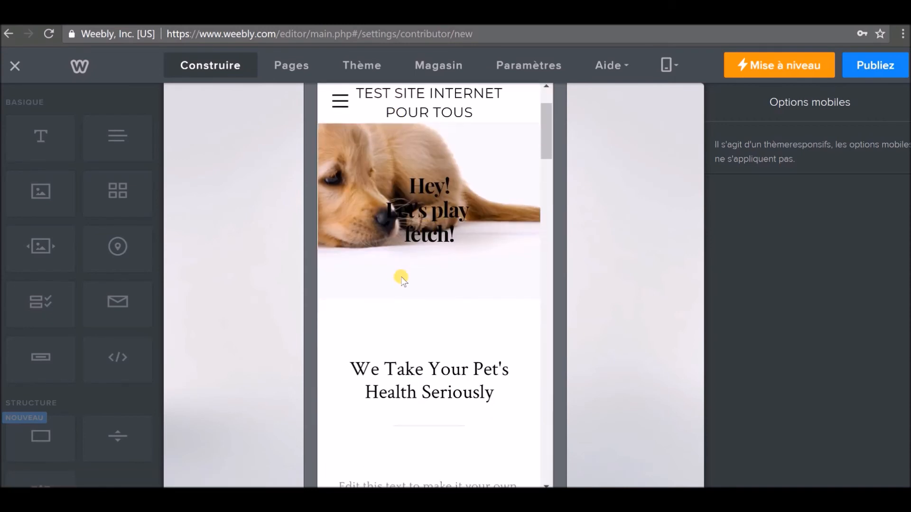
pyautogui.scroll(-1, 401, 280)
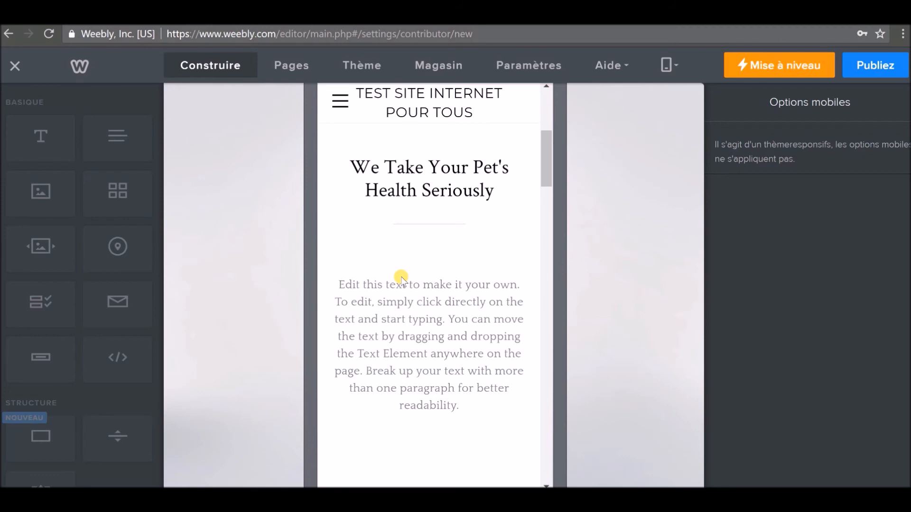
pyautogui.scroll(-3, 400, 280)
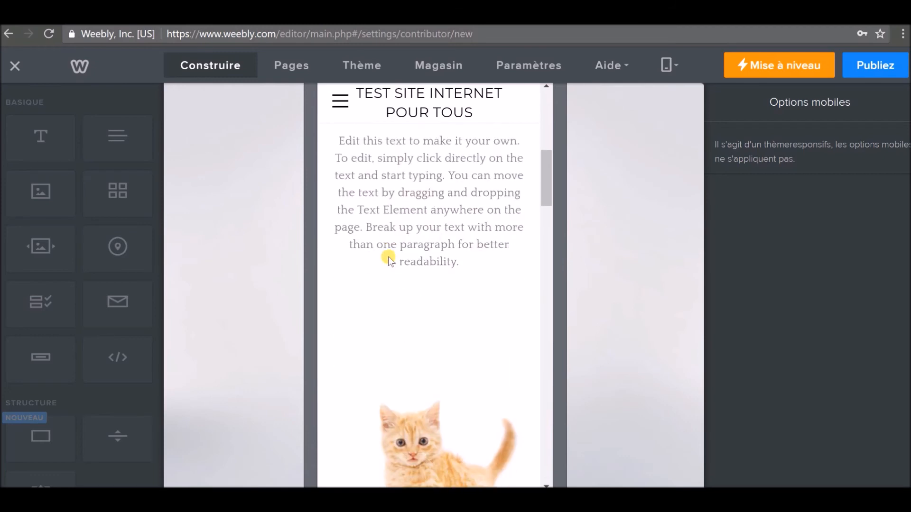
pyautogui.moveTo(543, 159); pyautogui.dragTo(548, 109)
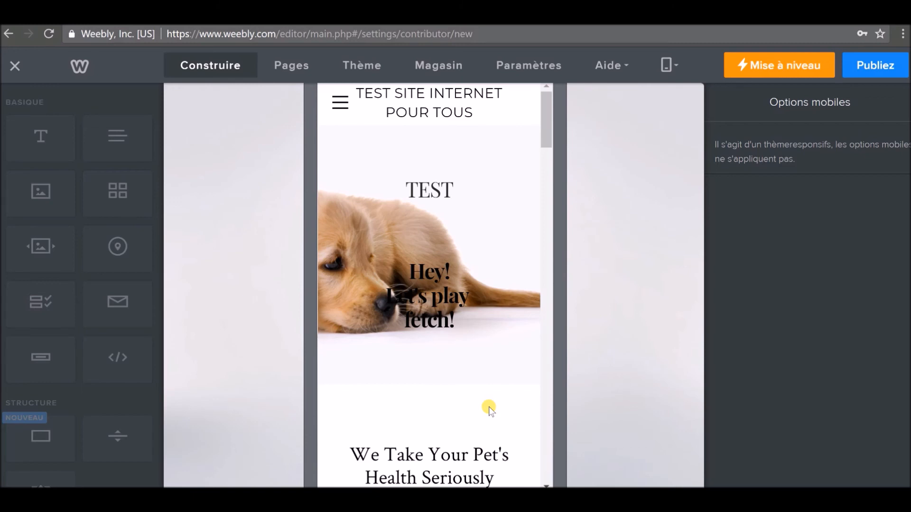
pyautogui.scroll(-2, 488, 406)
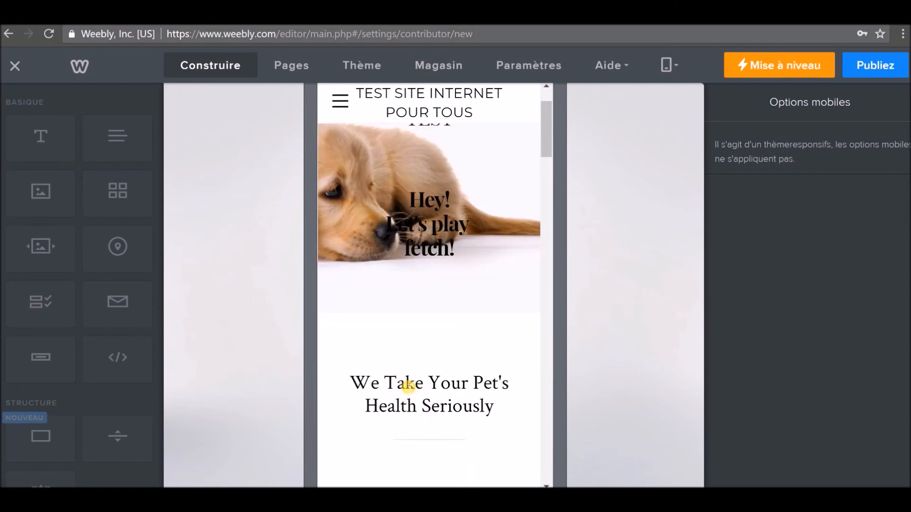
pyautogui.moveTo(407, 406); pyautogui.dragTo(417, 391)
pyautogui.scroll(-3, 459, 335)
pyautogui.click(458, 361)
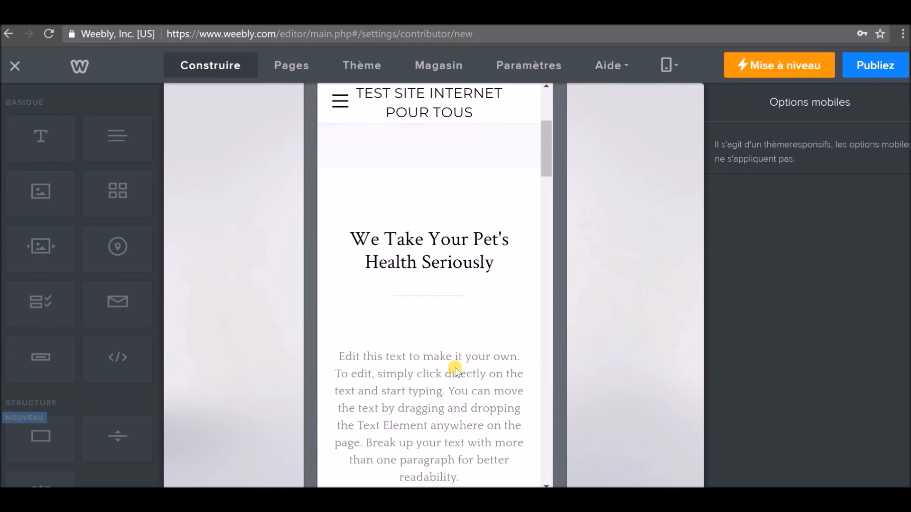
# Continue down past the 'Pet-loving, Highly Skilled Vets' section to the footer, then back up.
pyautogui.scroll(-6, 417, 365)
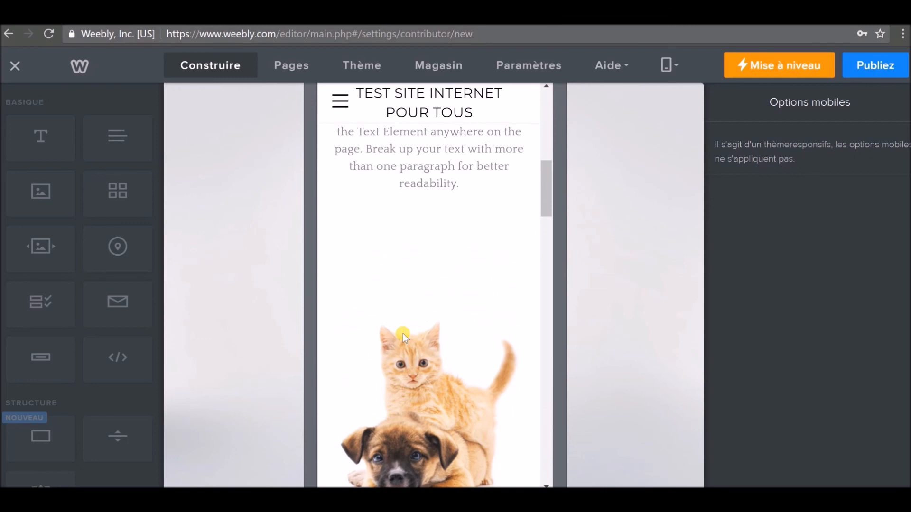
pyautogui.scroll(-10, 403, 337)
pyautogui.scroll(-10, 394, 333)
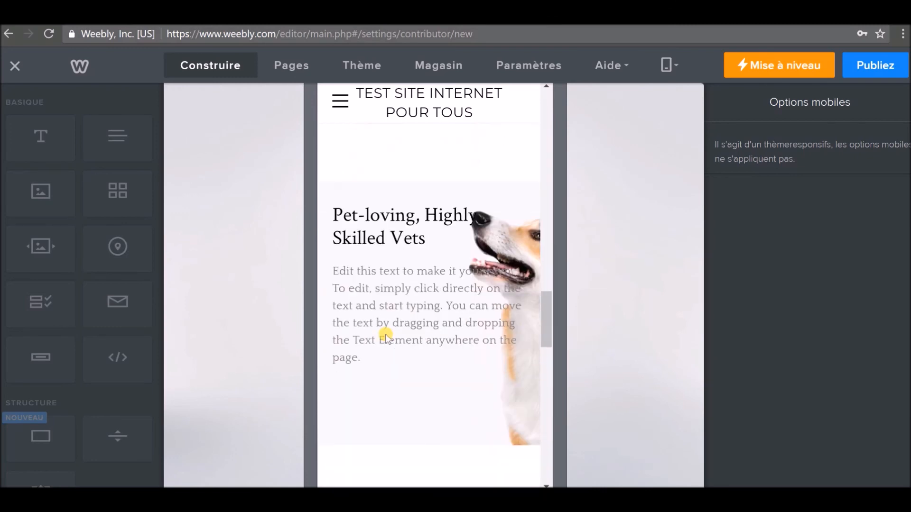
pyautogui.scroll(-1, 408, 334)
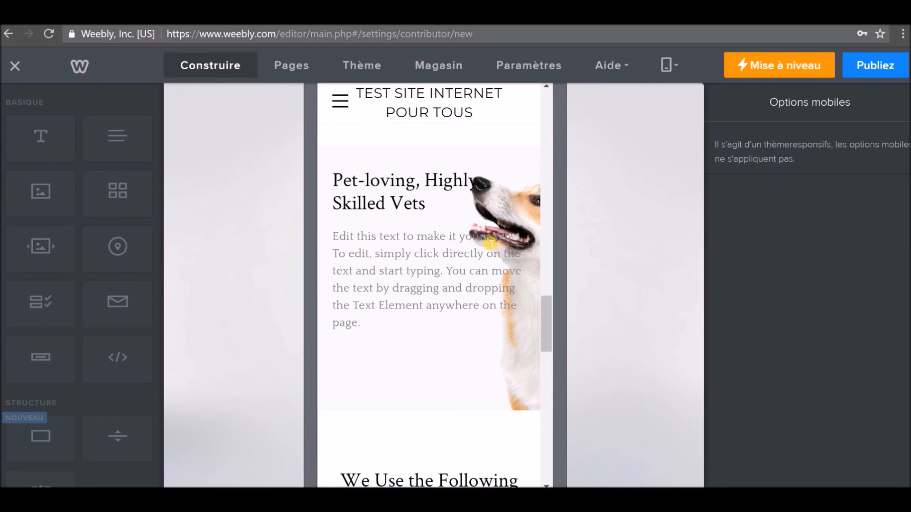
pyautogui.moveTo(490, 242); pyautogui.dragTo(516, 237)
pyautogui.click(476, 290)
pyautogui.scroll(-3, 463, 235)
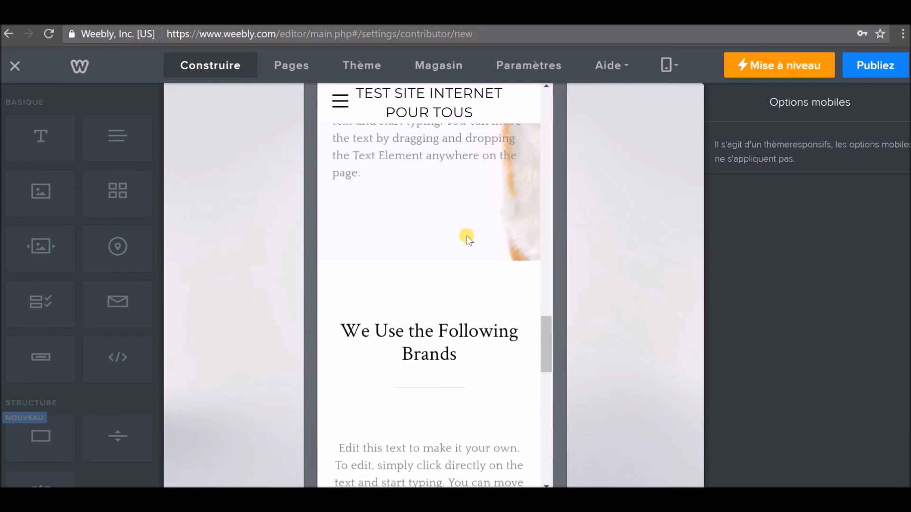
pyautogui.scroll(-4, 466, 235)
pyautogui.moveTo(545, 365); pyautogui.dragTo(534, 441)
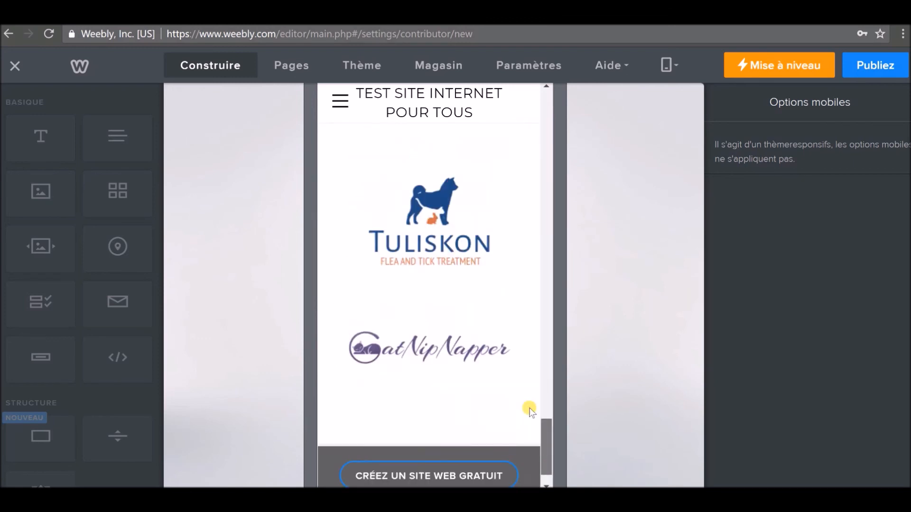
pyautogui.scroll(15, 530, 410)
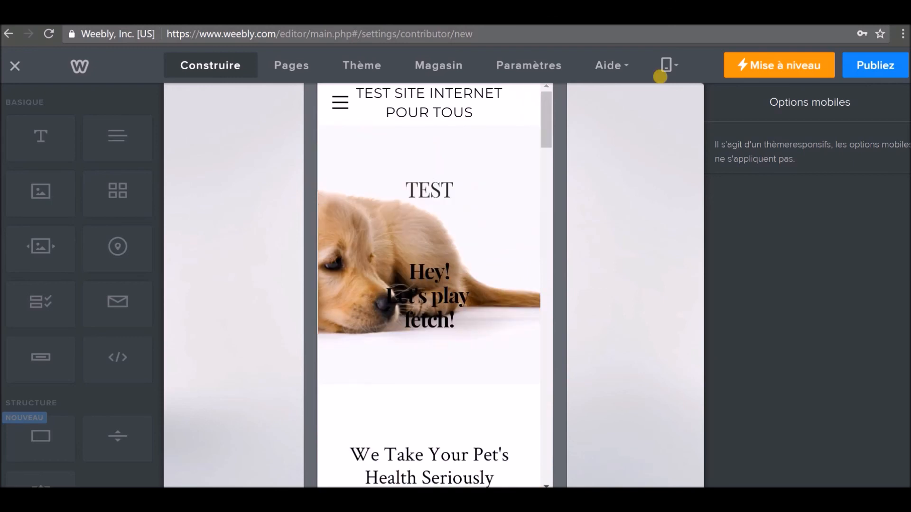
# Switch back to Ordinateur view and scroll the home page around the 'Let's play fetch!' banner.
pyautogui.click(247, 66)
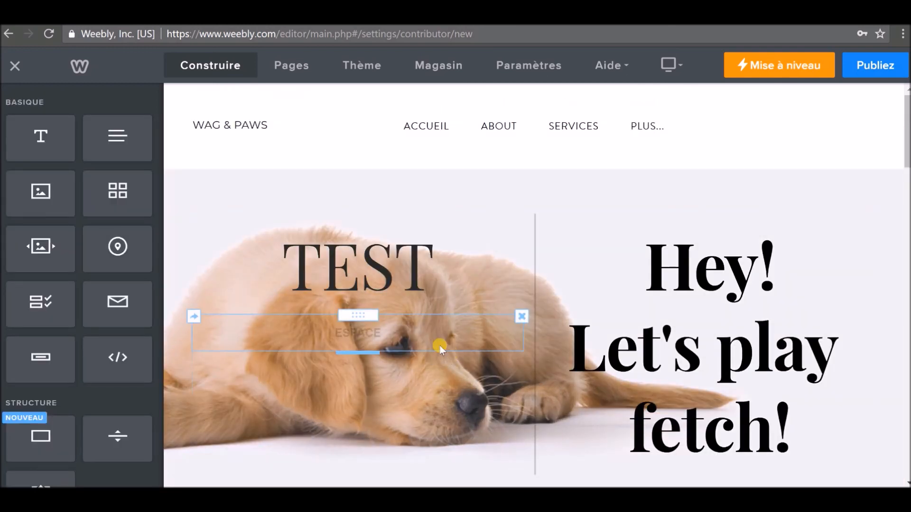
pyautogui.scroll(-3, 439, 345)
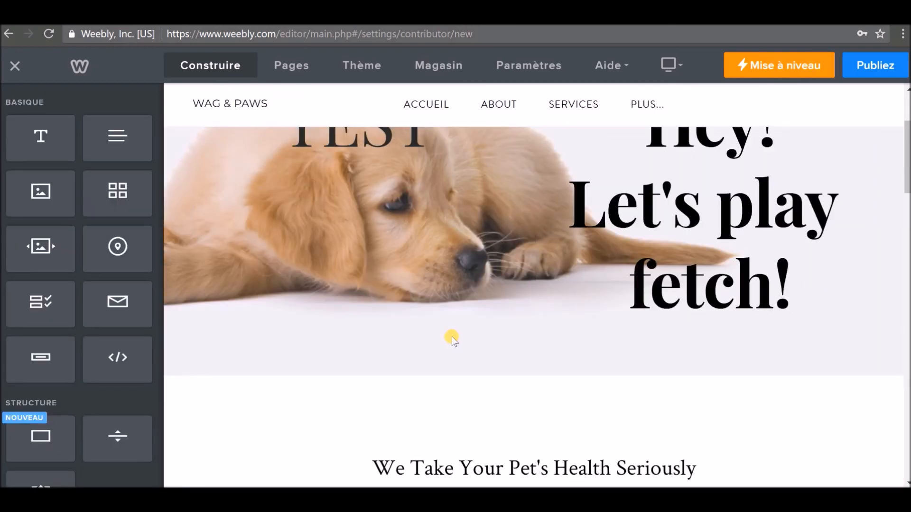
pyautogui.scroll(-5, 441, 343)
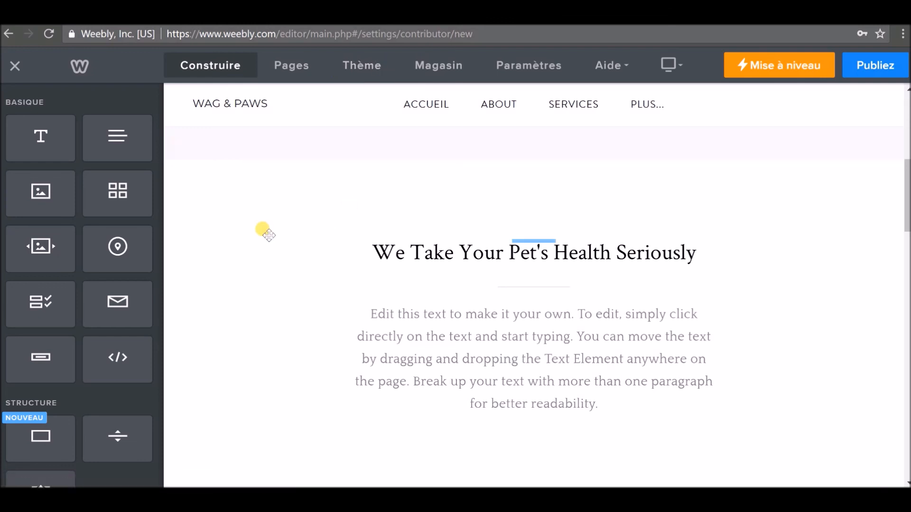
pyautogui.scroll(1, 263, 232)
pyautogui.scroll(3, 262, 232)
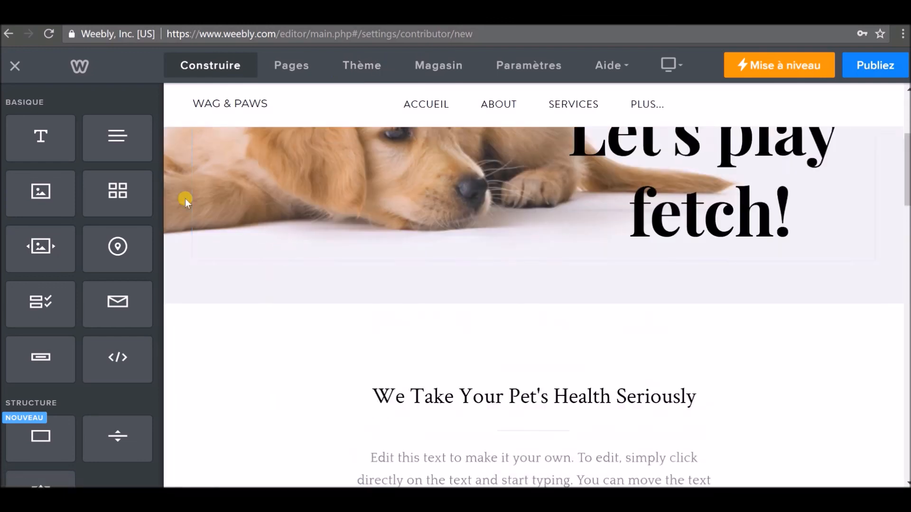